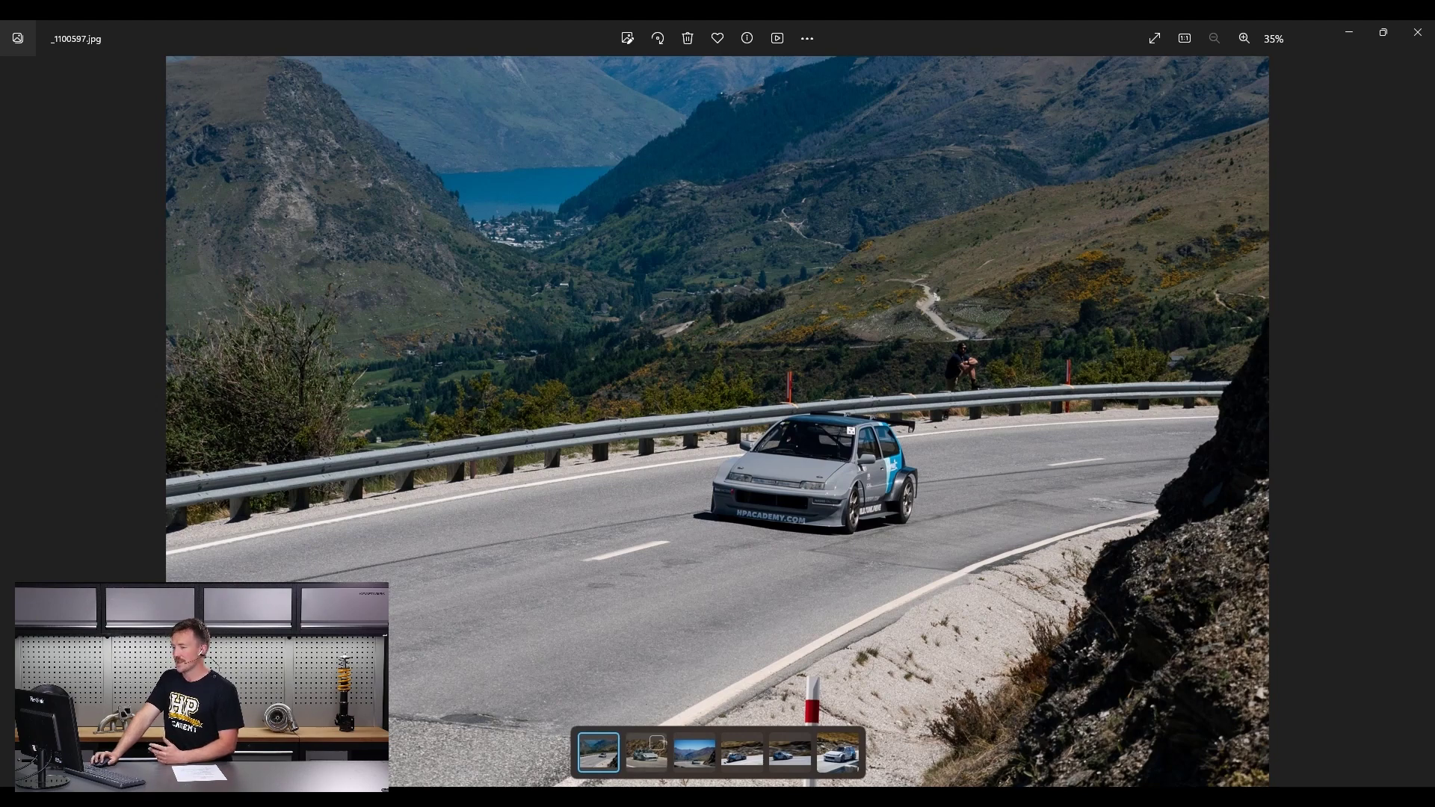
# Step: Step through the car photos in the filmstrip to the IMG_7032.jpg panning shot
pyautogui.click(646, 751)
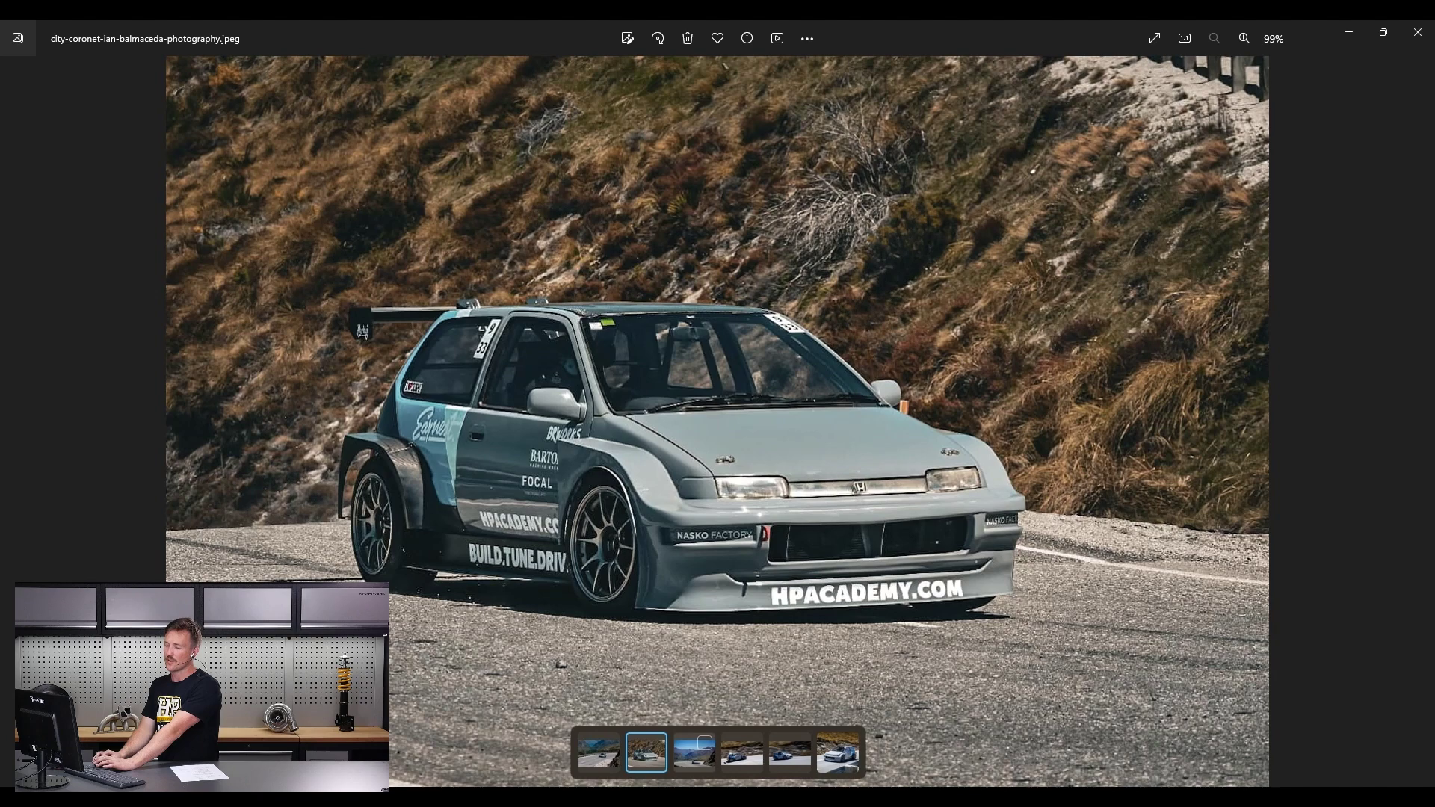
pyautogui.click(704, 743)
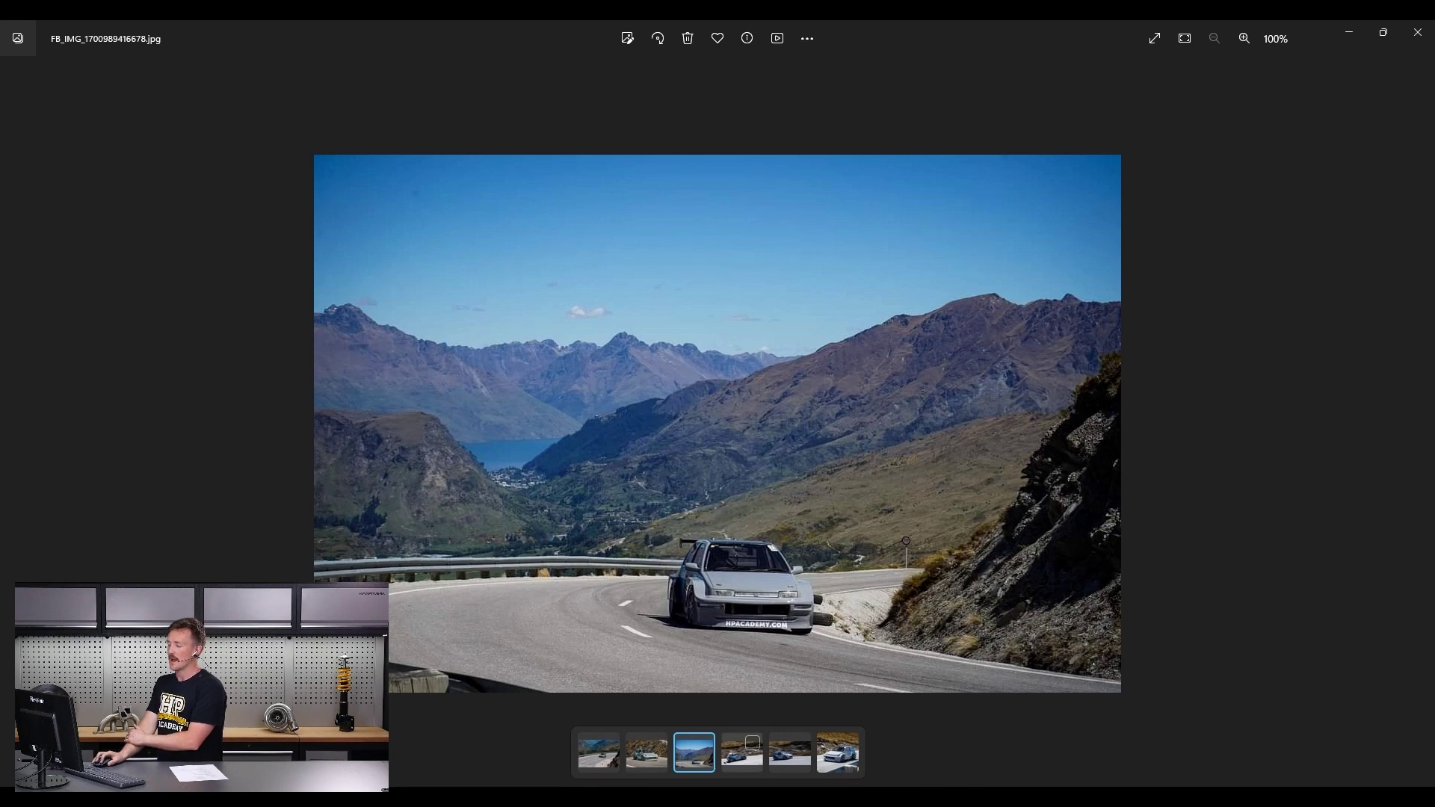
pyautogui.click(752, 744)
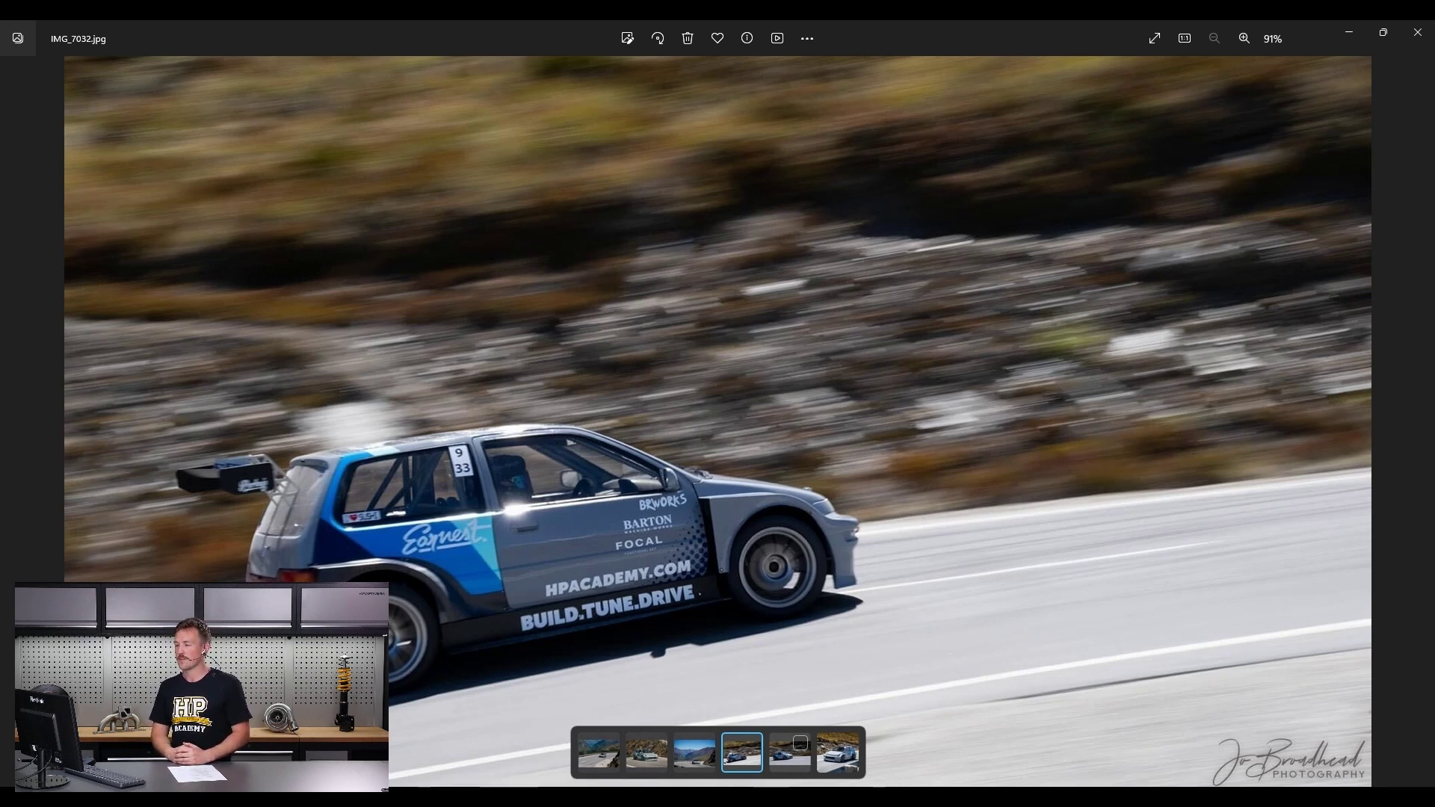
# Step: Advance two photos to the final Instagram screenshot of the car
pyautogui.press('Right')
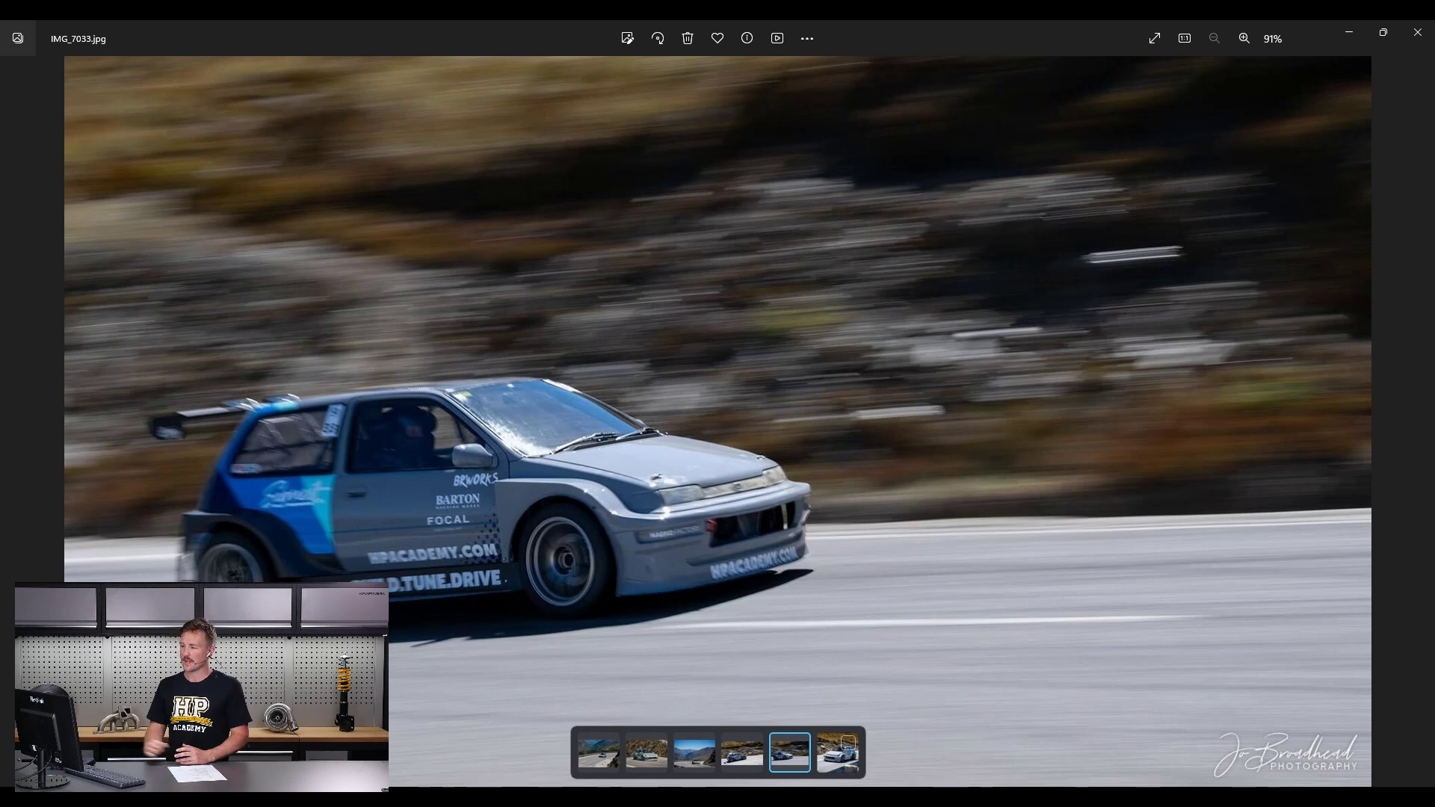
pyautogui.press('Right')
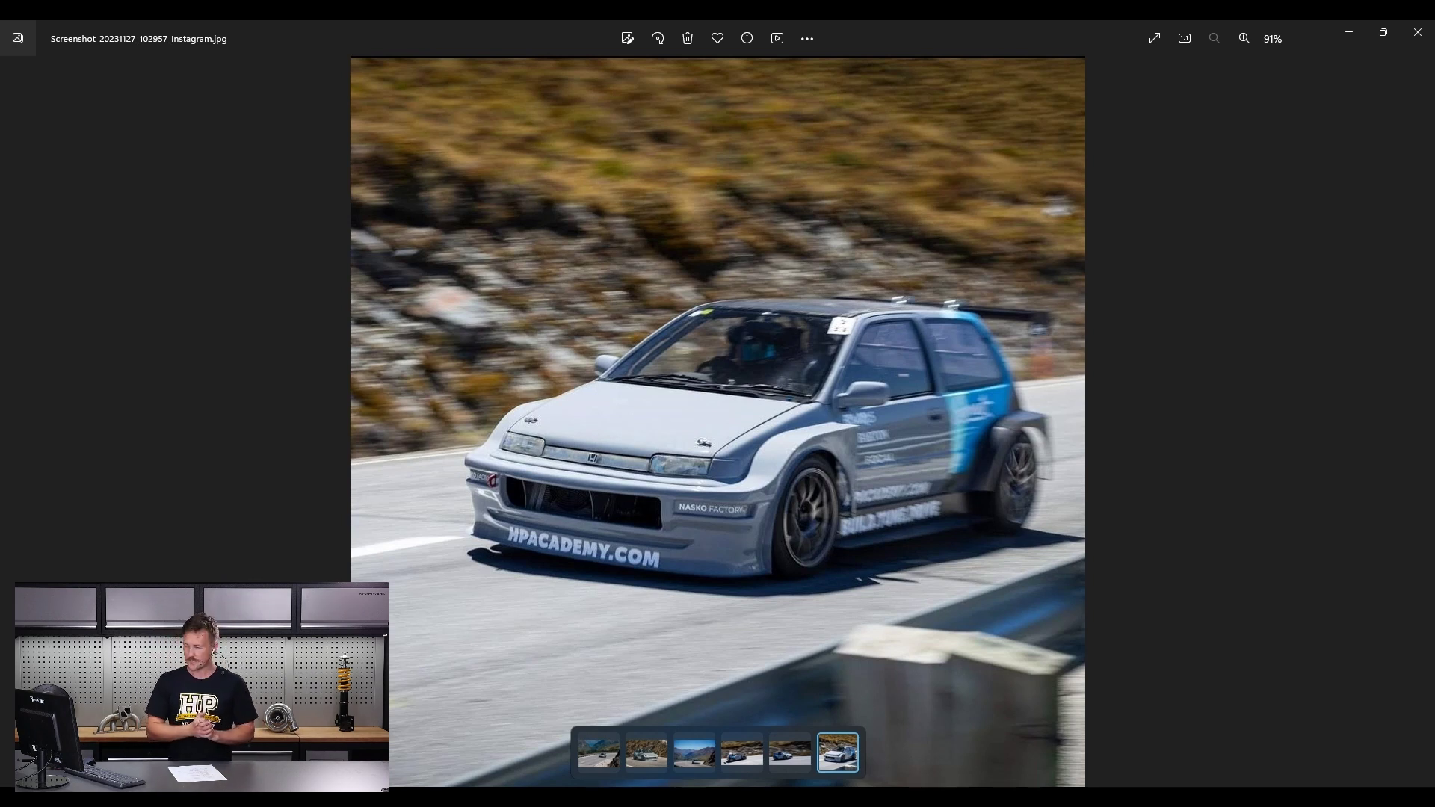
# Step: Bring the 'Enter To Win!' giveaway window in Chrome to the front
pyautogui.moveTo(917, 796)
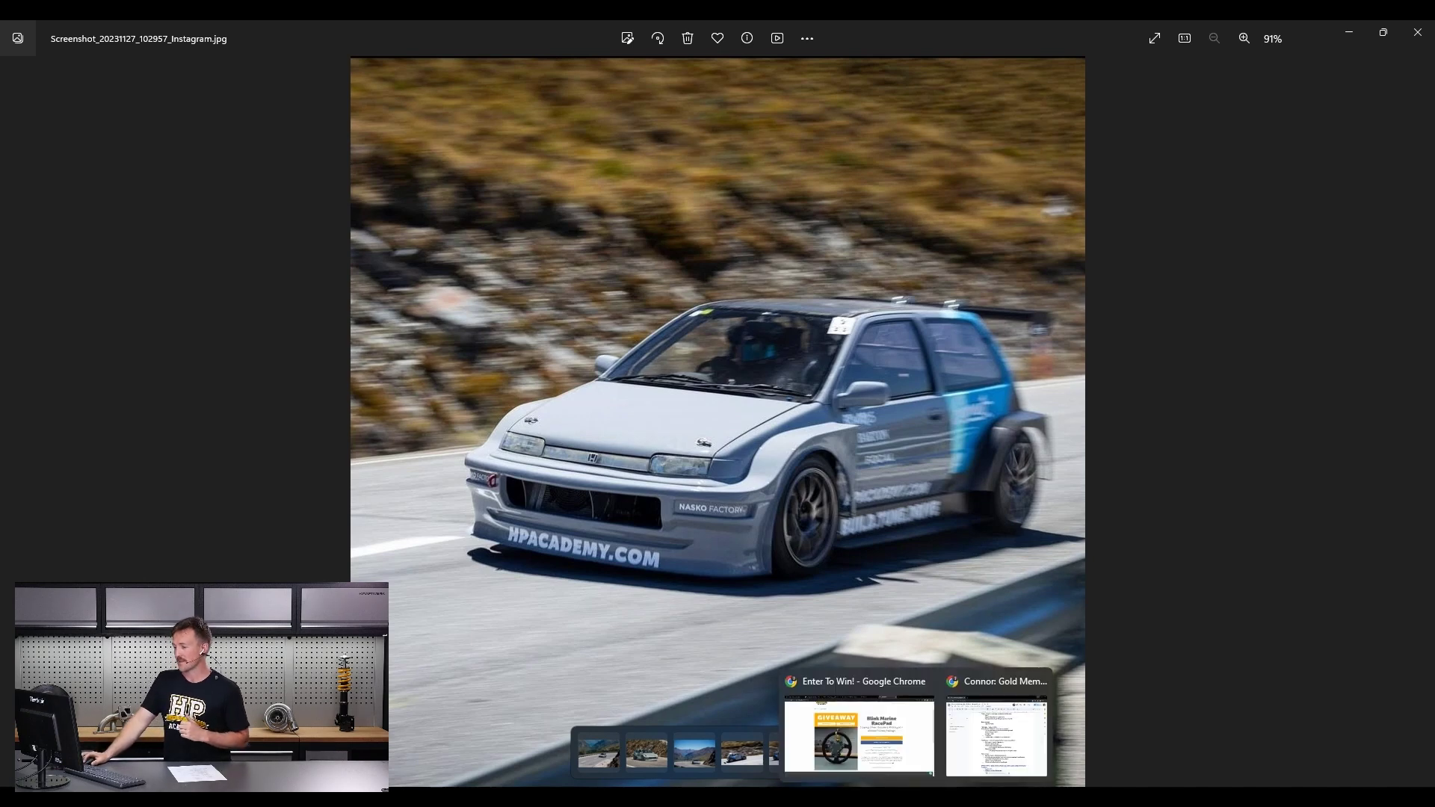
pyautogui.click(858, 729)
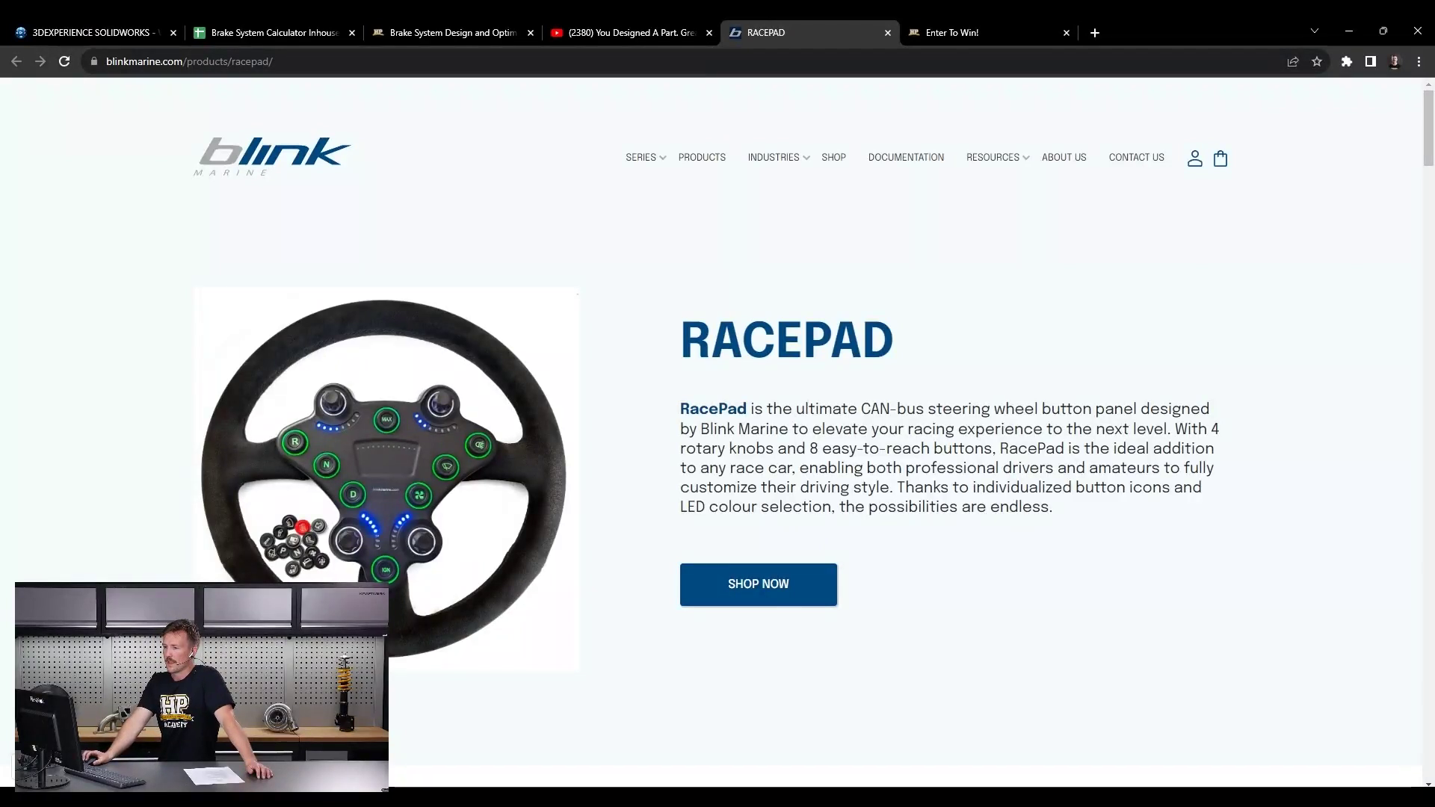
# Step: Scroll down the RACEPAD page, then bring up the Artboard 1.jpg steering wheel photo
pyautogui.scroll(-2, 816, 439)
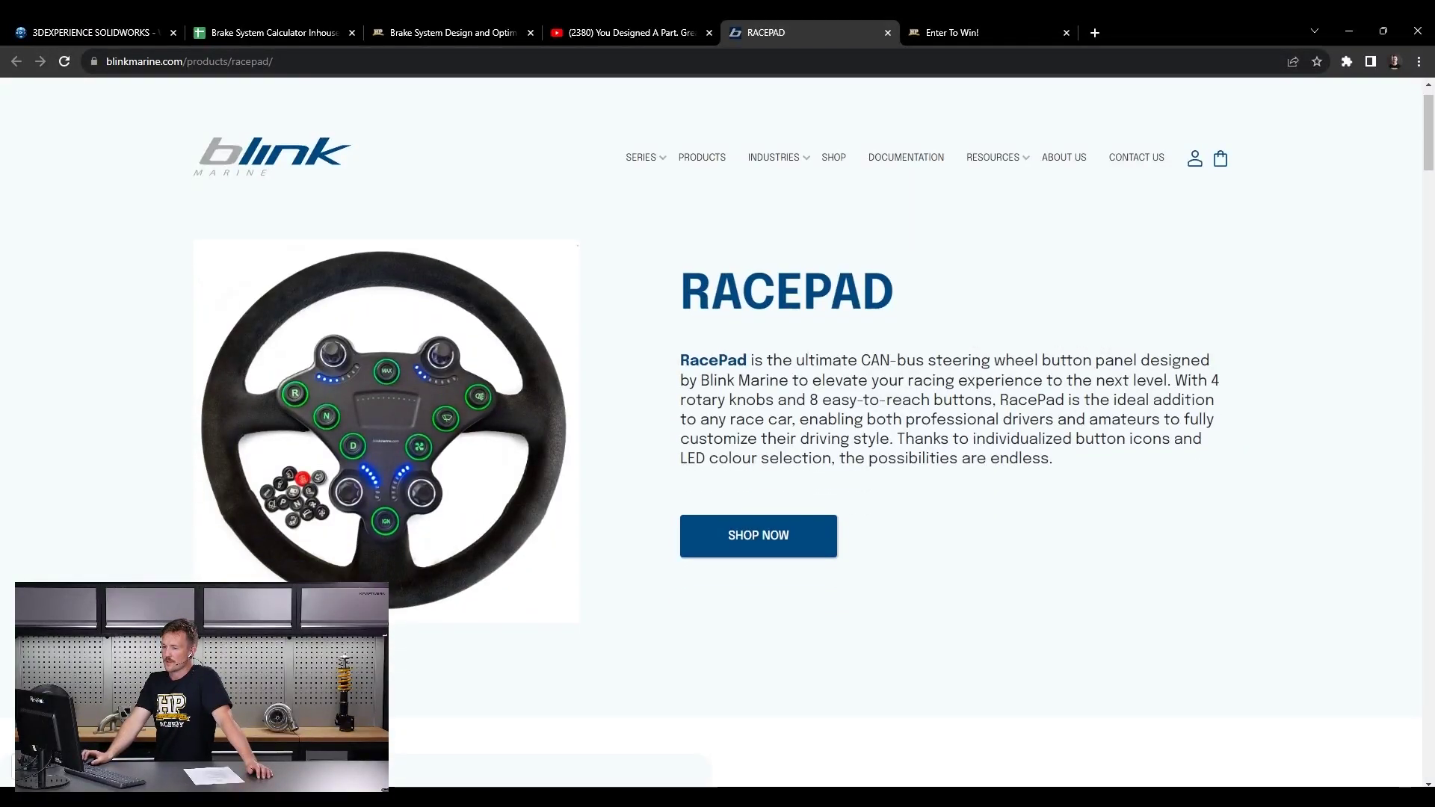
pyautogui.scroll(-3, 718, 434)
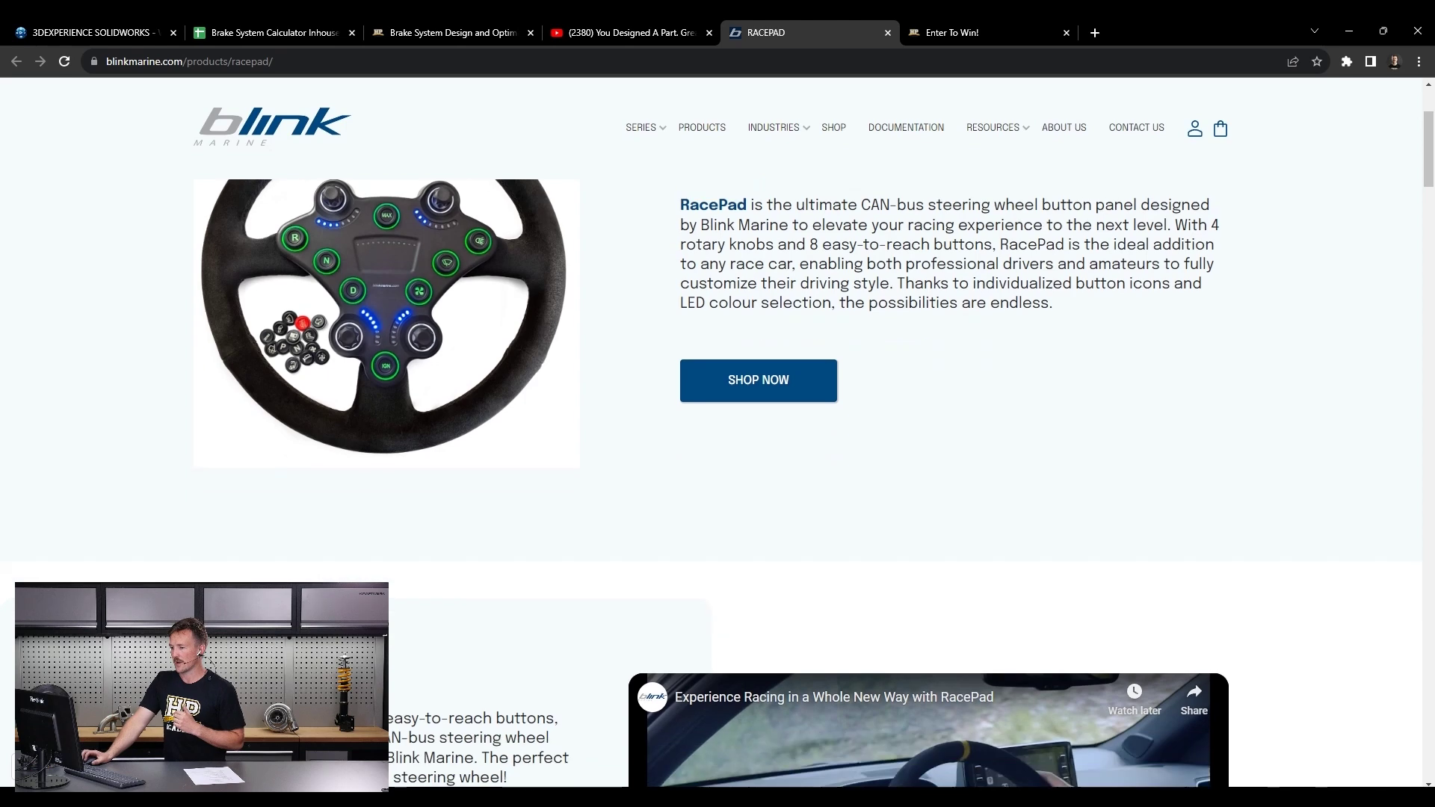
pyautogui.moveTo(983, 799)
pyautogui.click(1121, 736)
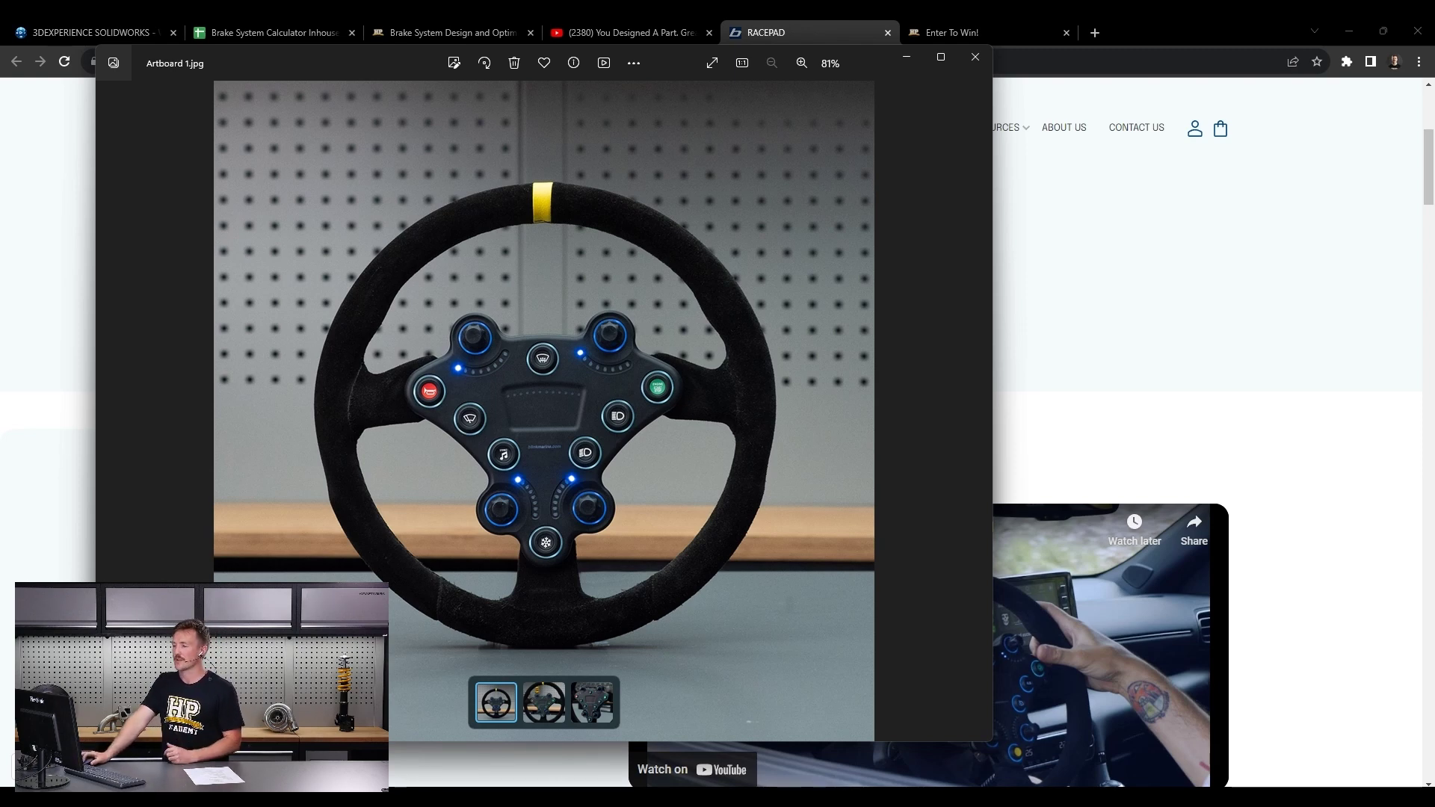
# Step: View the closer steering wheel photo and button panel close-up, then return to the YouTube interview
pyautogui.click(544, 699)
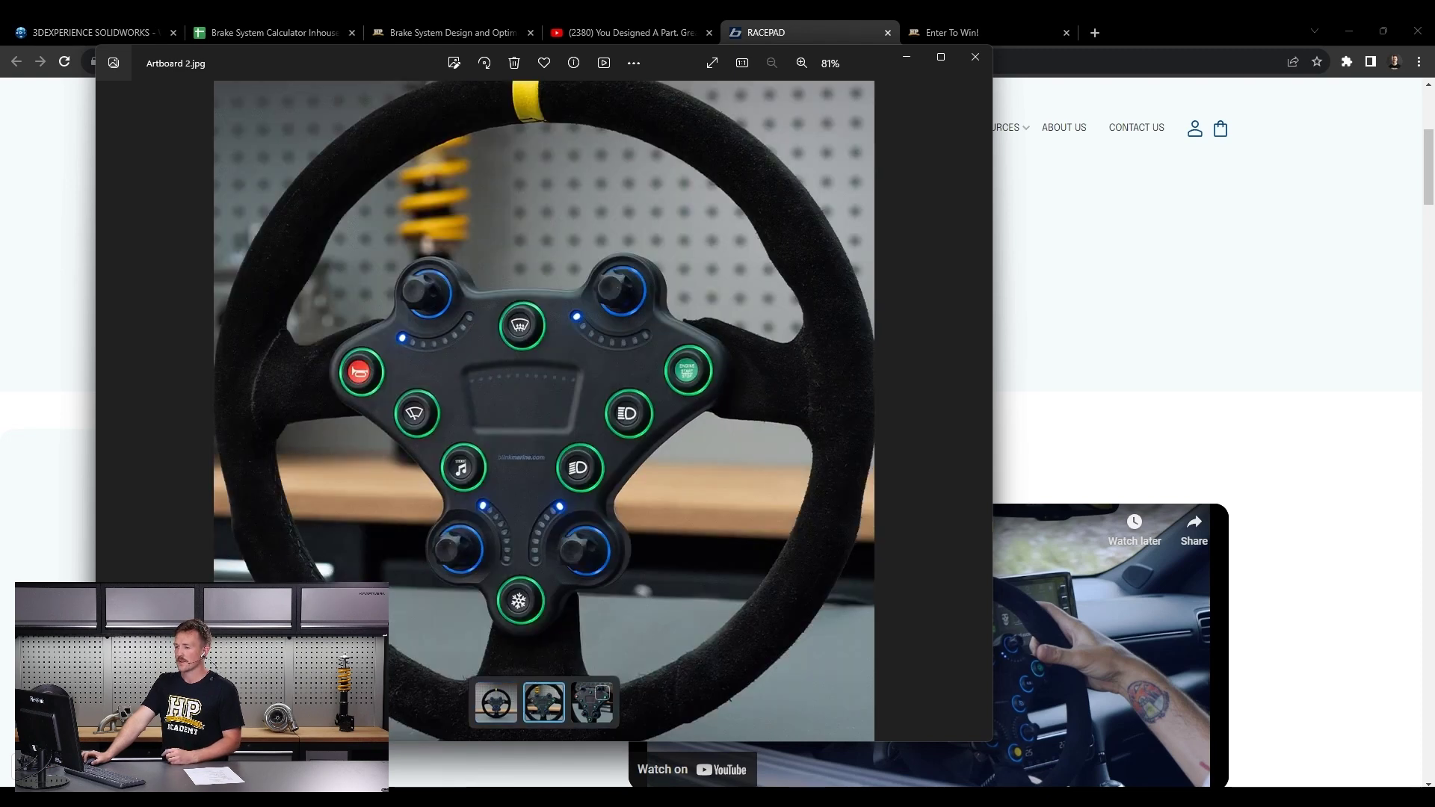
pyautogui.click(591, 701)
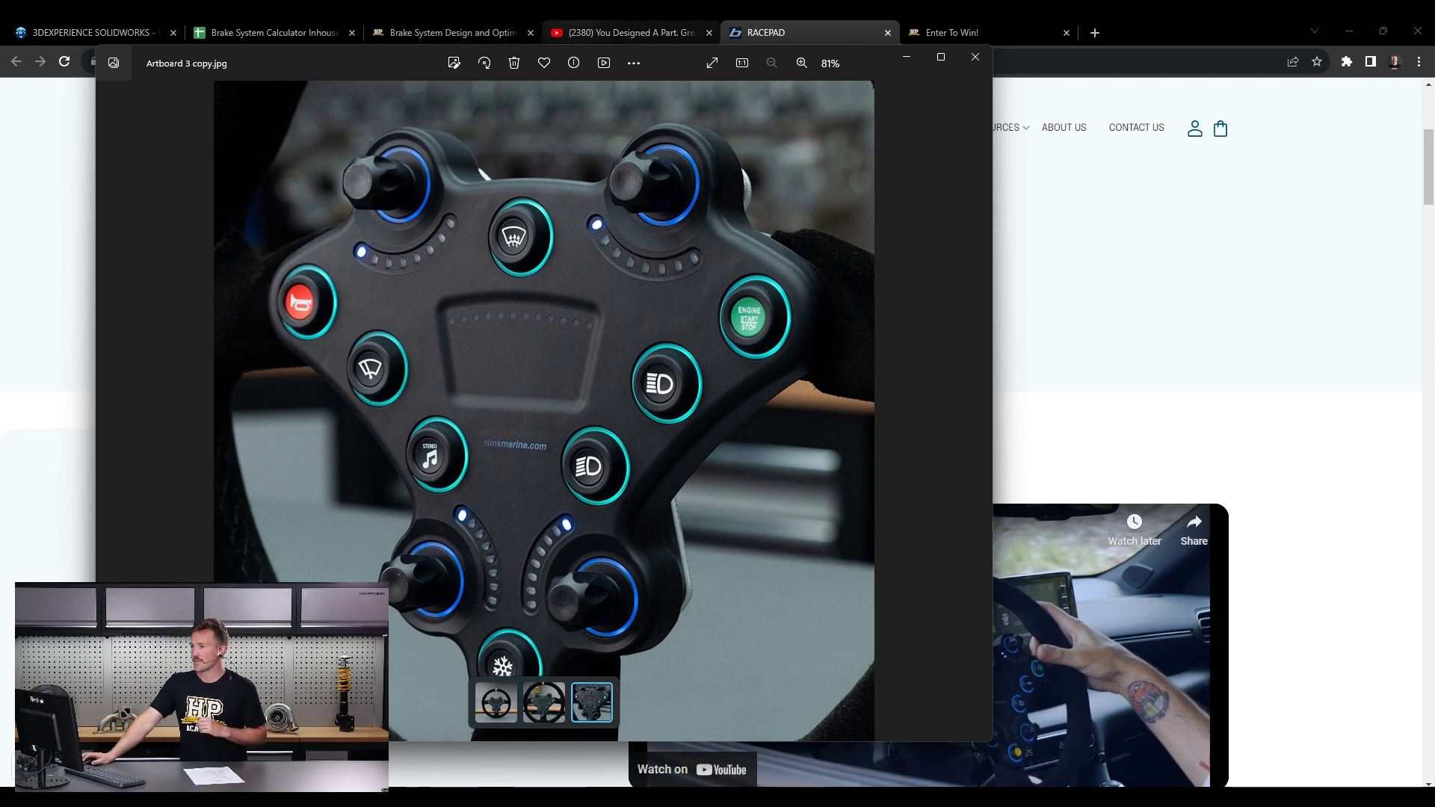
pyautogui.click(631, 33)
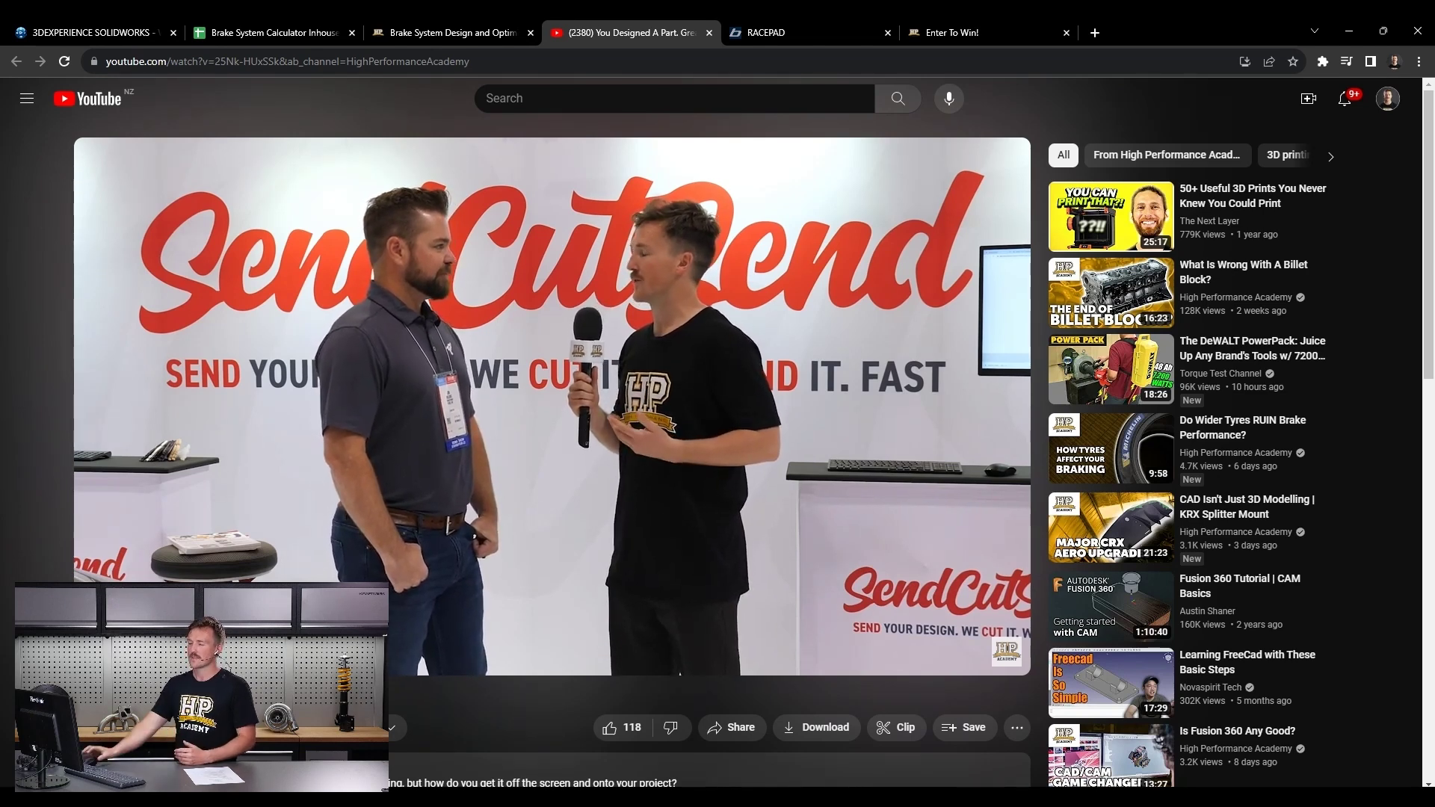
pyautogui.moveTo(174, 637); pyautogui.dragTo(174, 637)
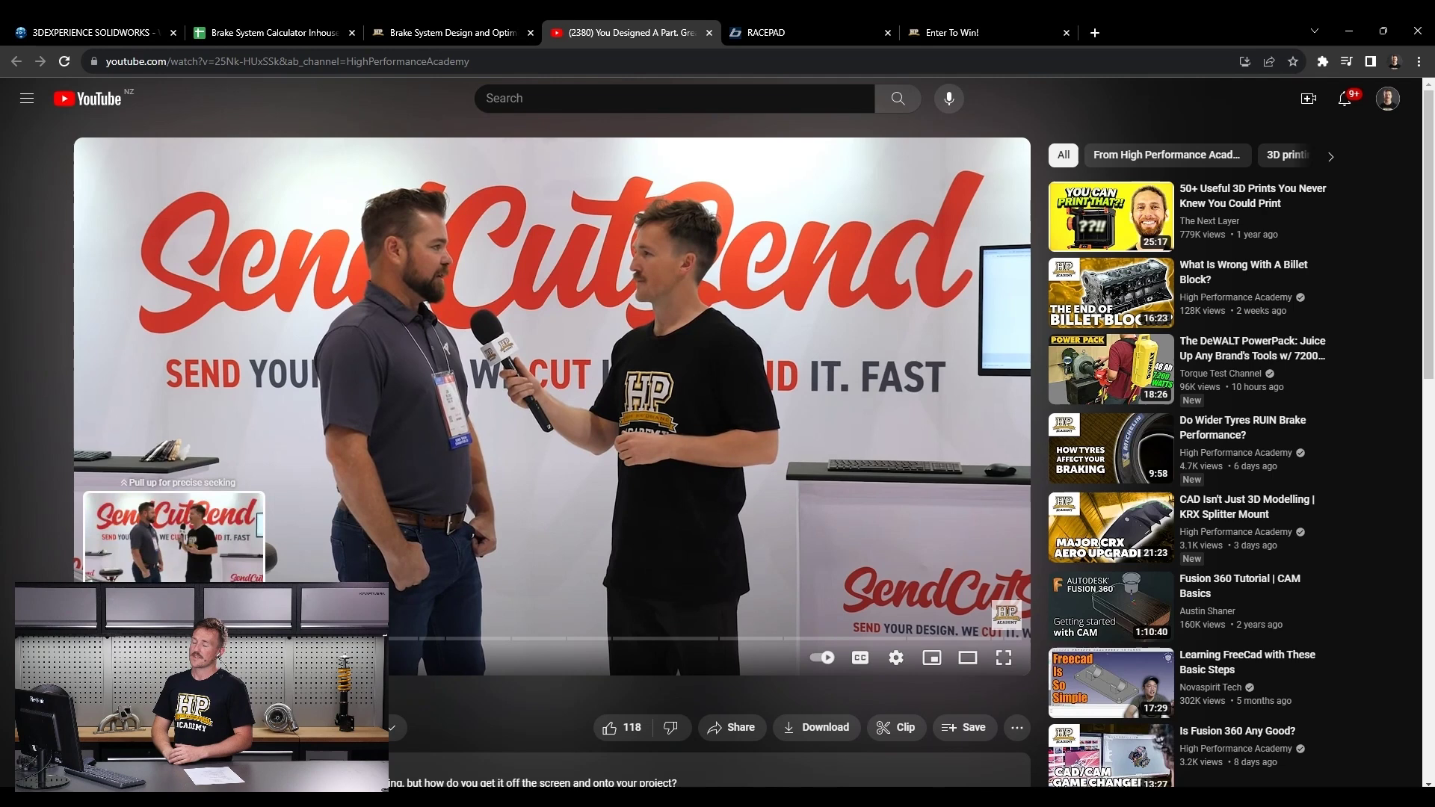
pyautogui.moveTo(173, 639); pyautogui.dragTo(173, 639)
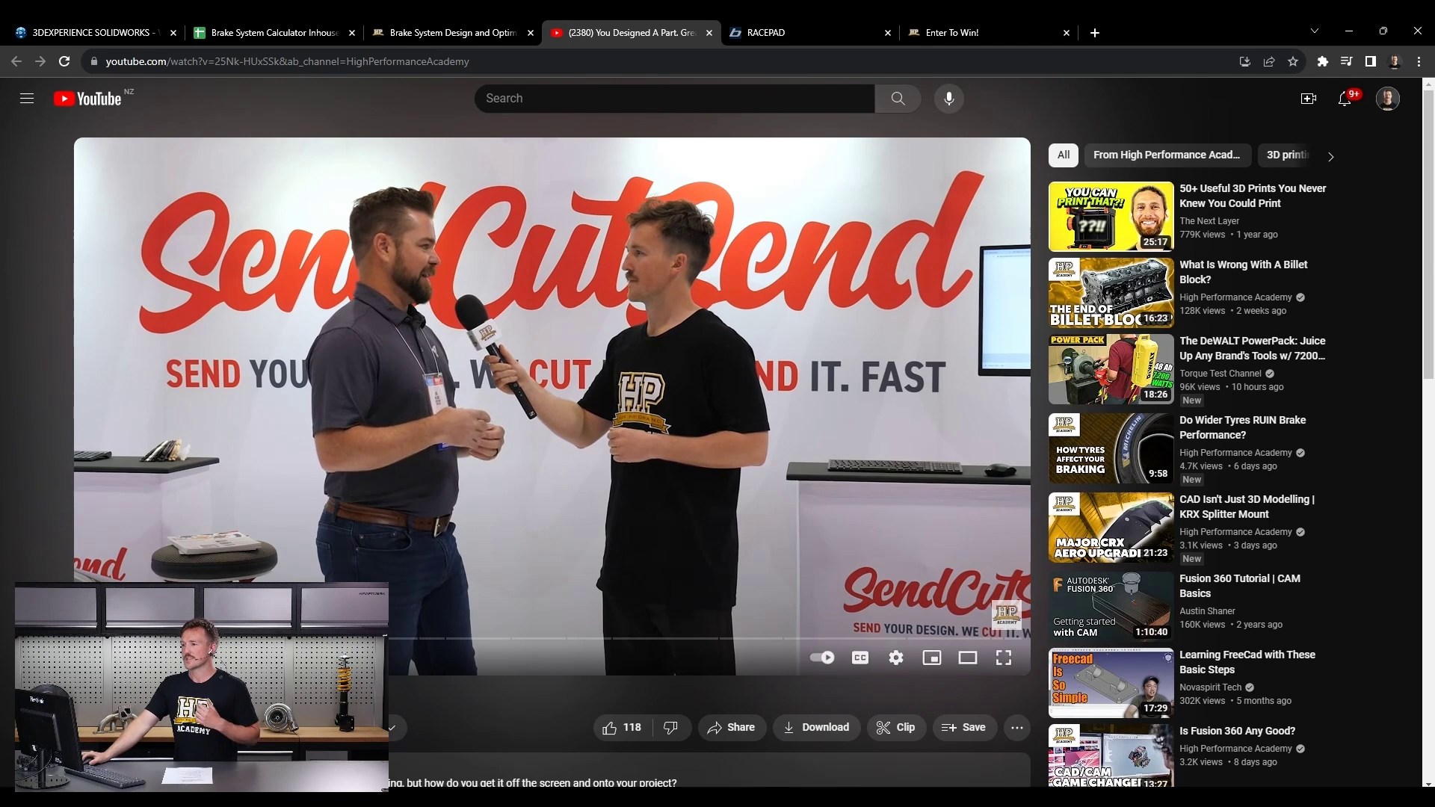
pyautogui.moveTo(301, 639); pyautogui.dragTo(393, 639)
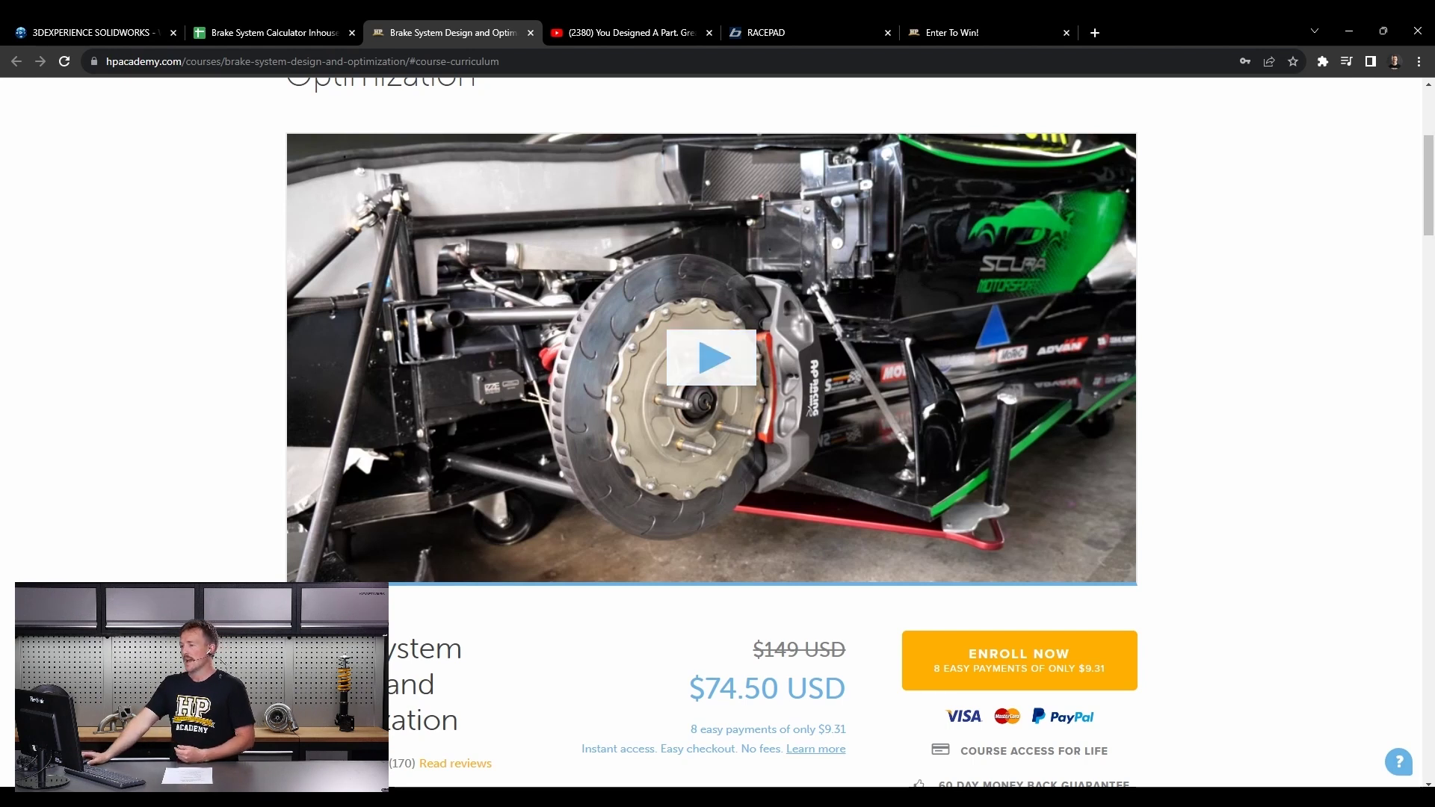
# Step: Play the Brake System Design and Optimization course trailer video
pyautogui.click(711, 357)
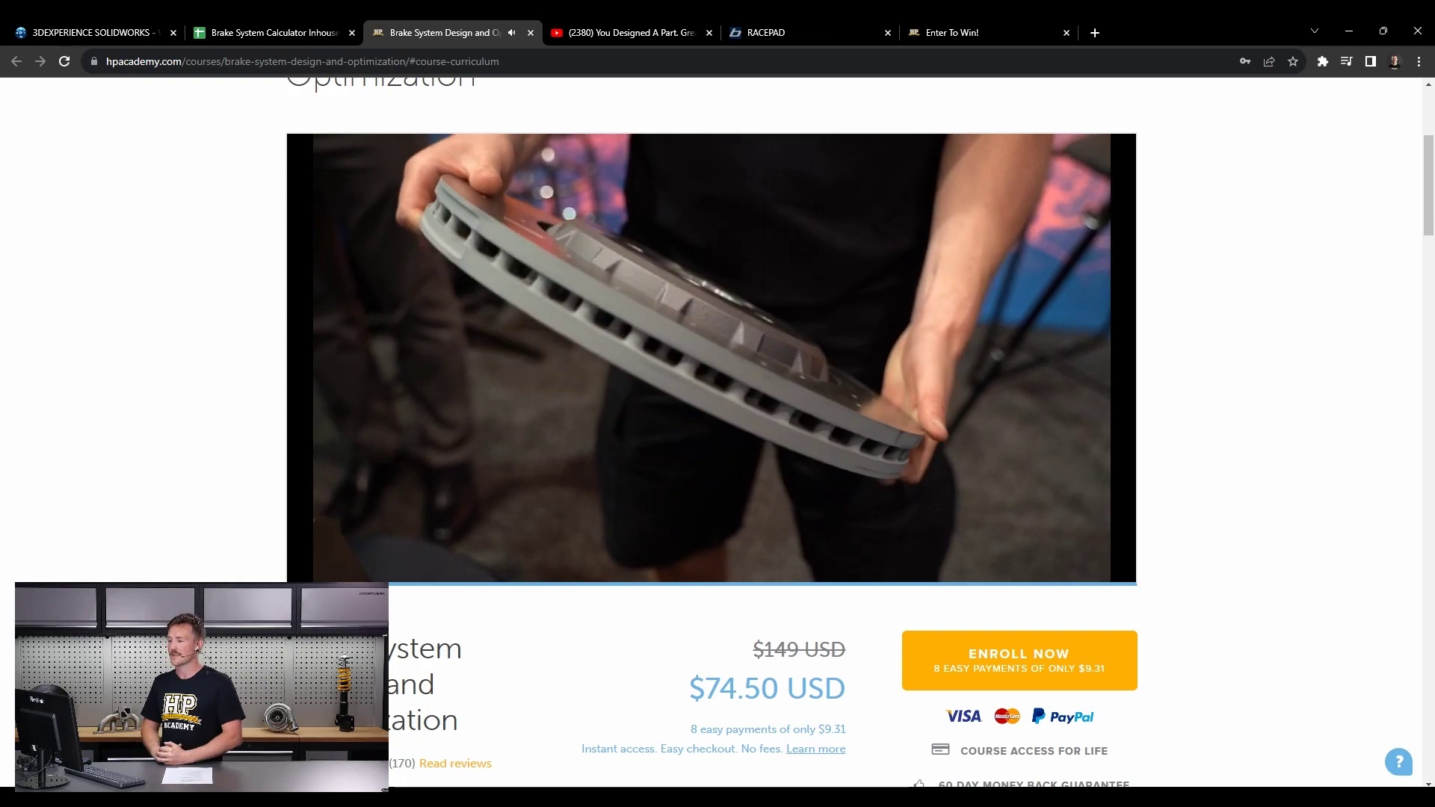
# Step: Scroll the course page and jump to its curriculum list
pyautogui.scroll(2, 717, 433)
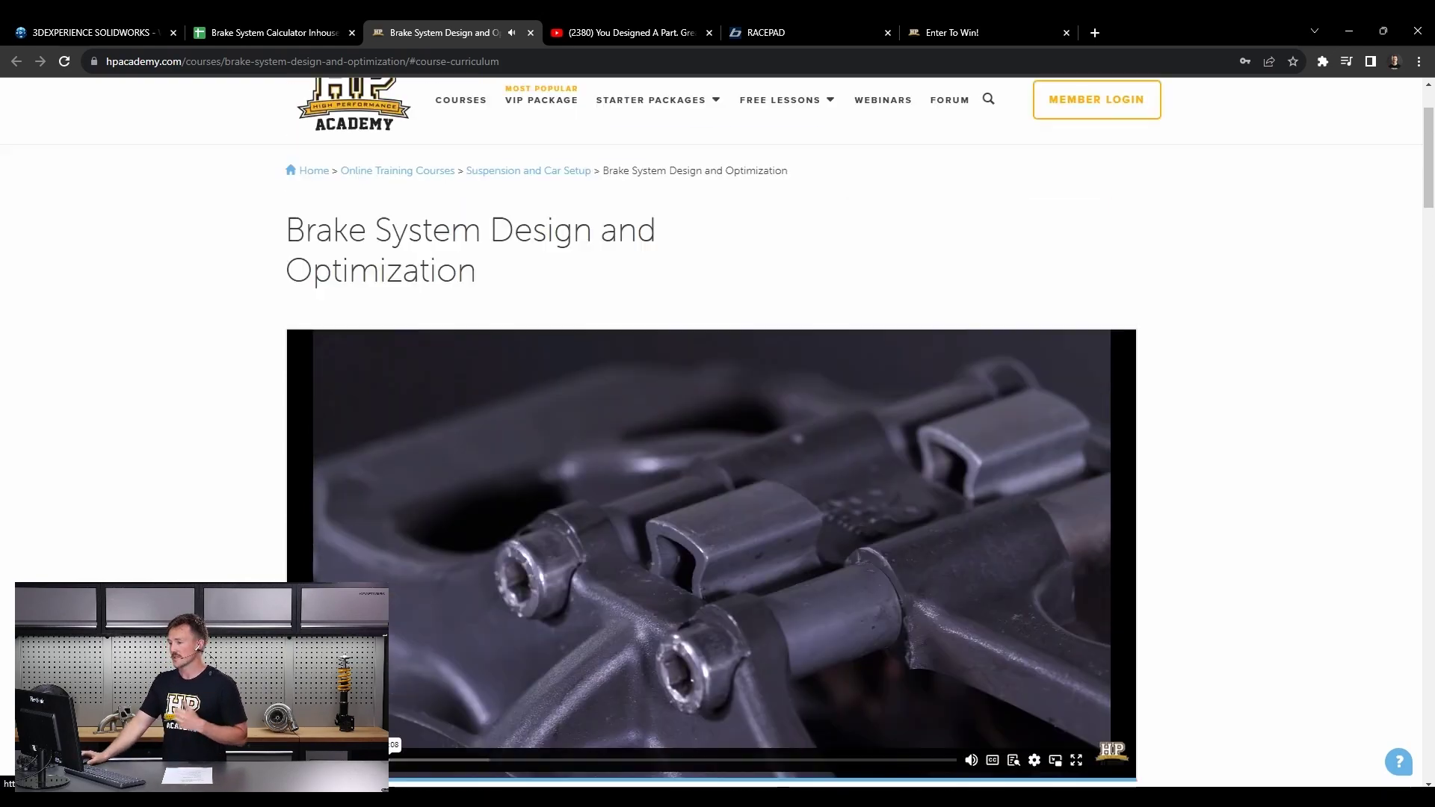
pyautogui.scroll(-12, 717, 433)
pyautogui.scroll(-15, 718, 434)
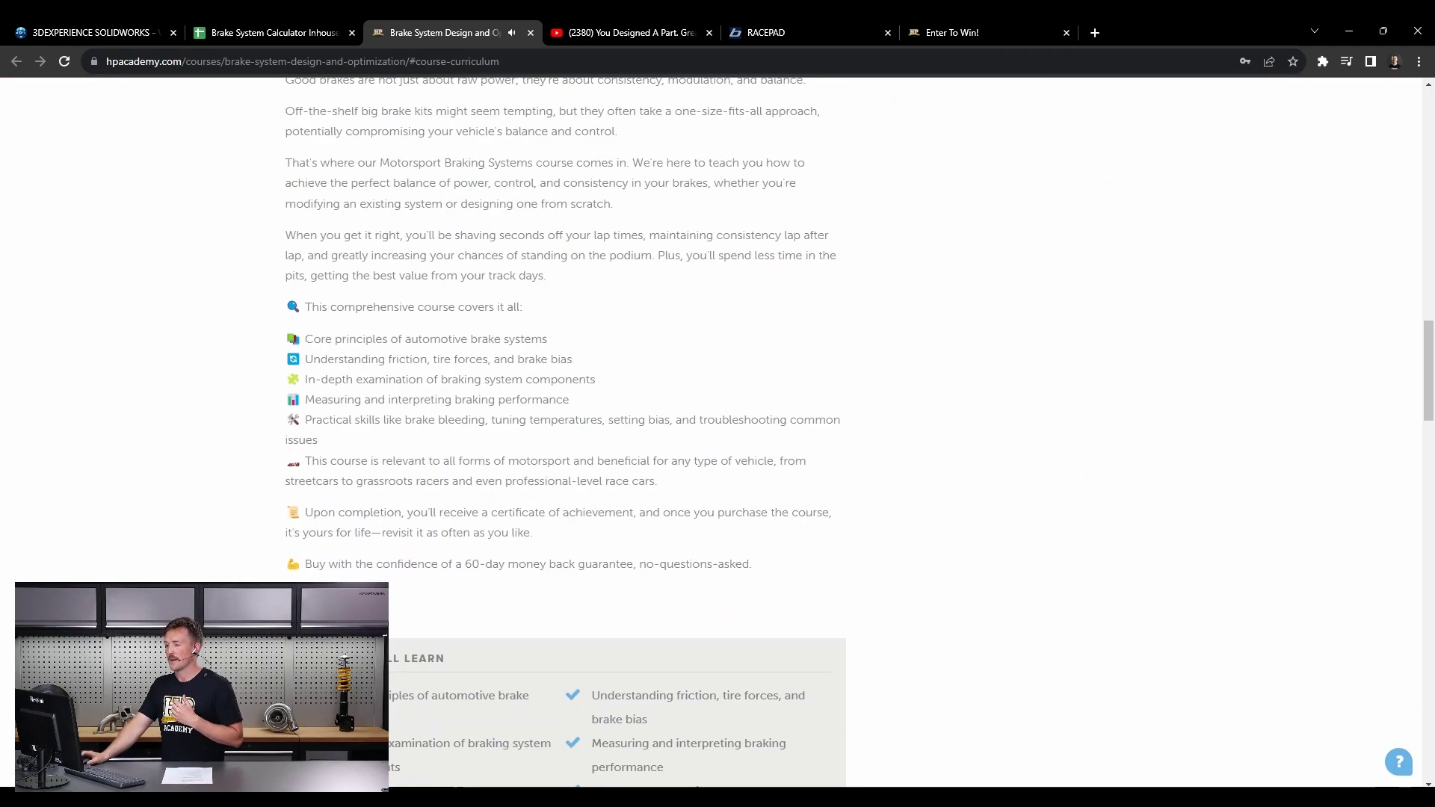
pyautogui.scroll(10, 718, 434)
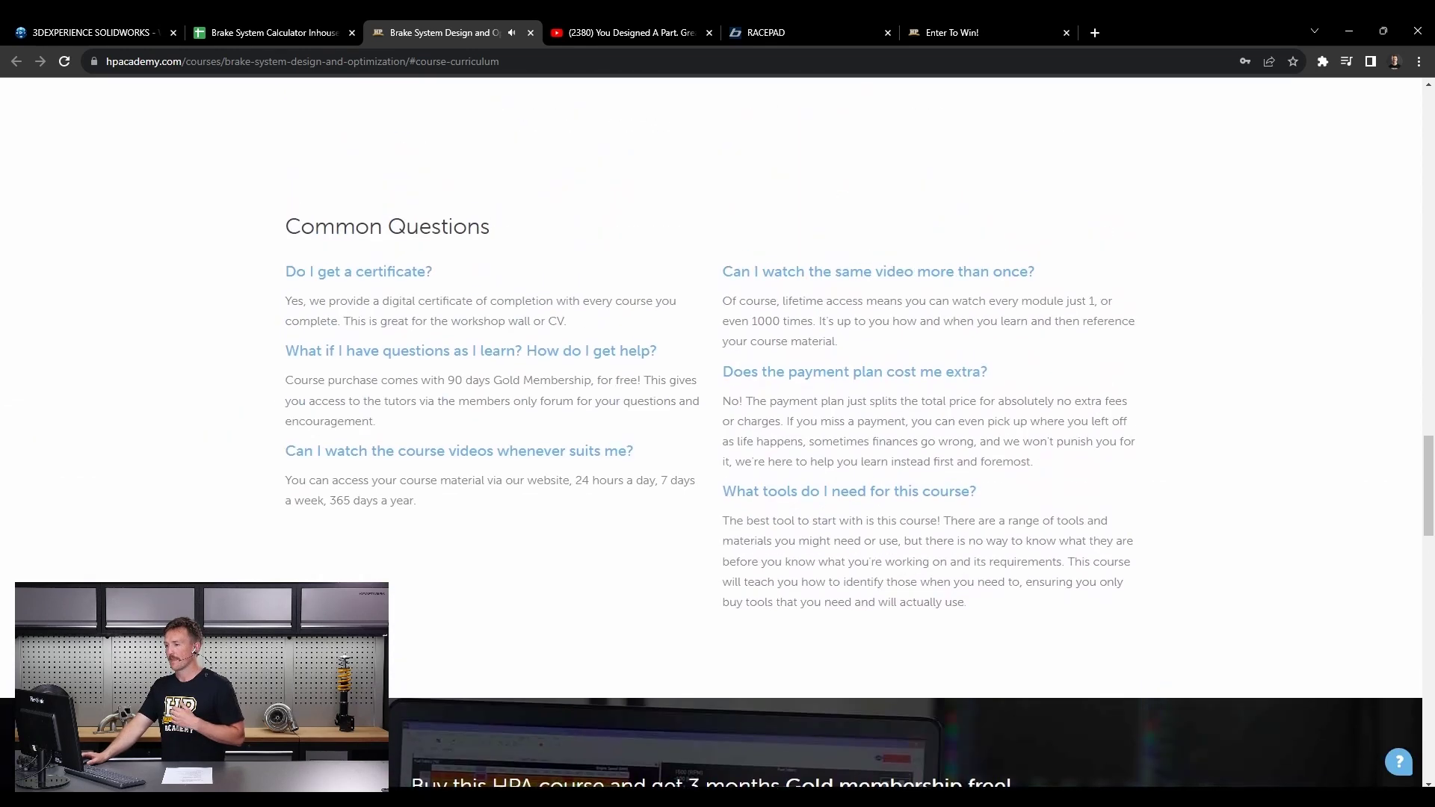
pyautogui.click(762, 432)
# Step: Expand the Fundamentals lessons, then expand and collapse Brake System Components
pyautogui.scroll(2, 565, 374)
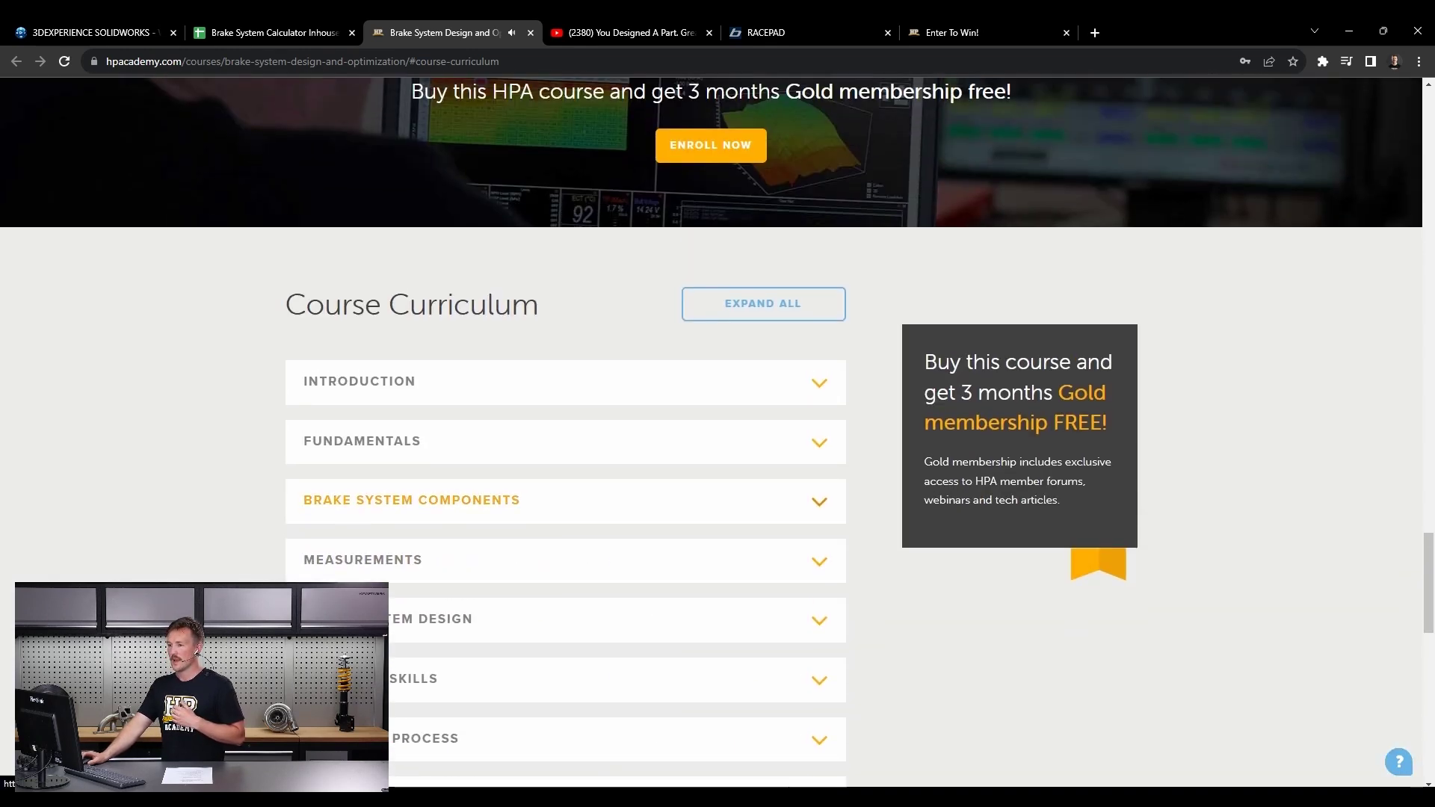
pyautogui.scroll(-1, 565, 373)
pyautogui.click(362, 366)
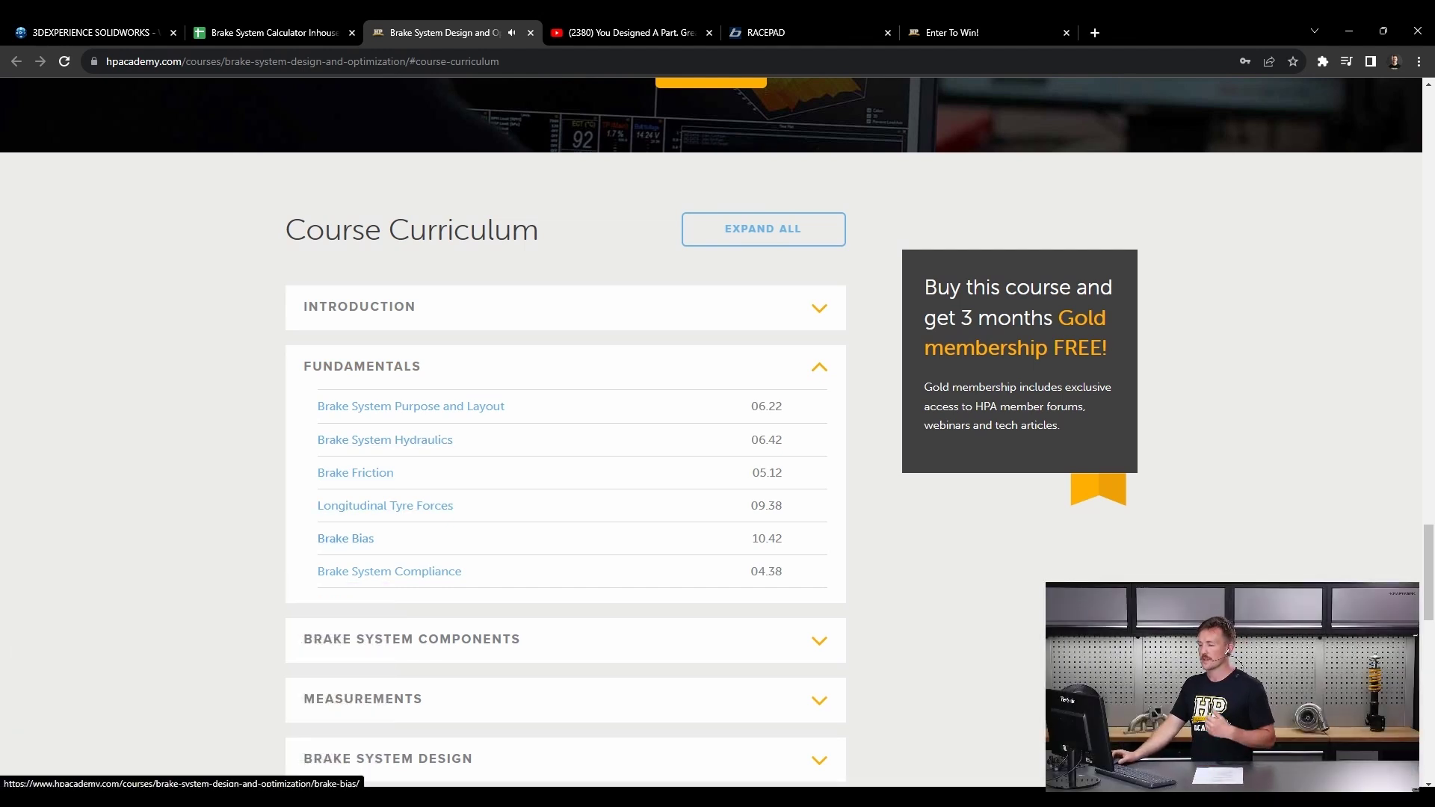
pyautogui.scroll(1, 346, 538)
pyautogui.scroll(-3, 566, 489)
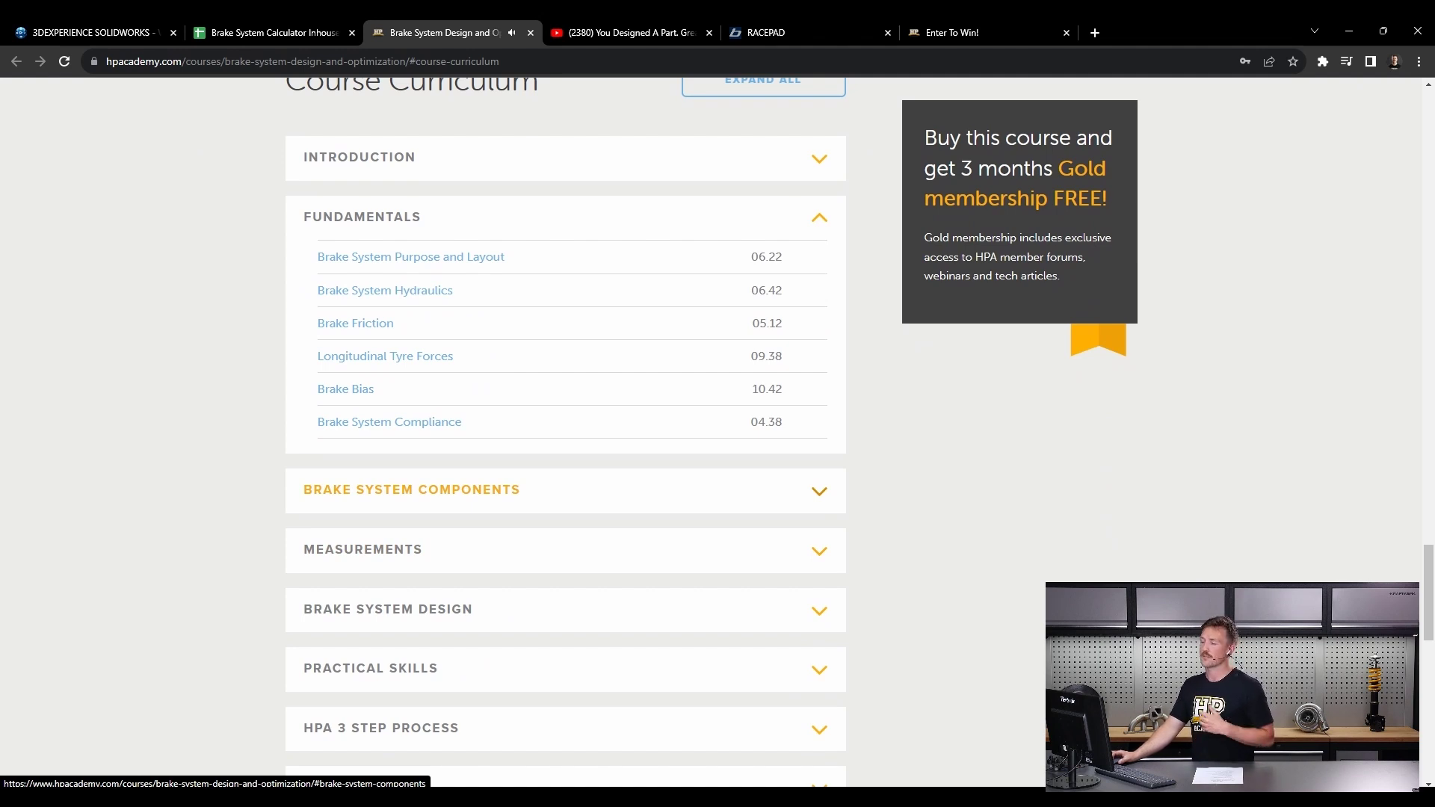
pyautogui.click(566, 489)
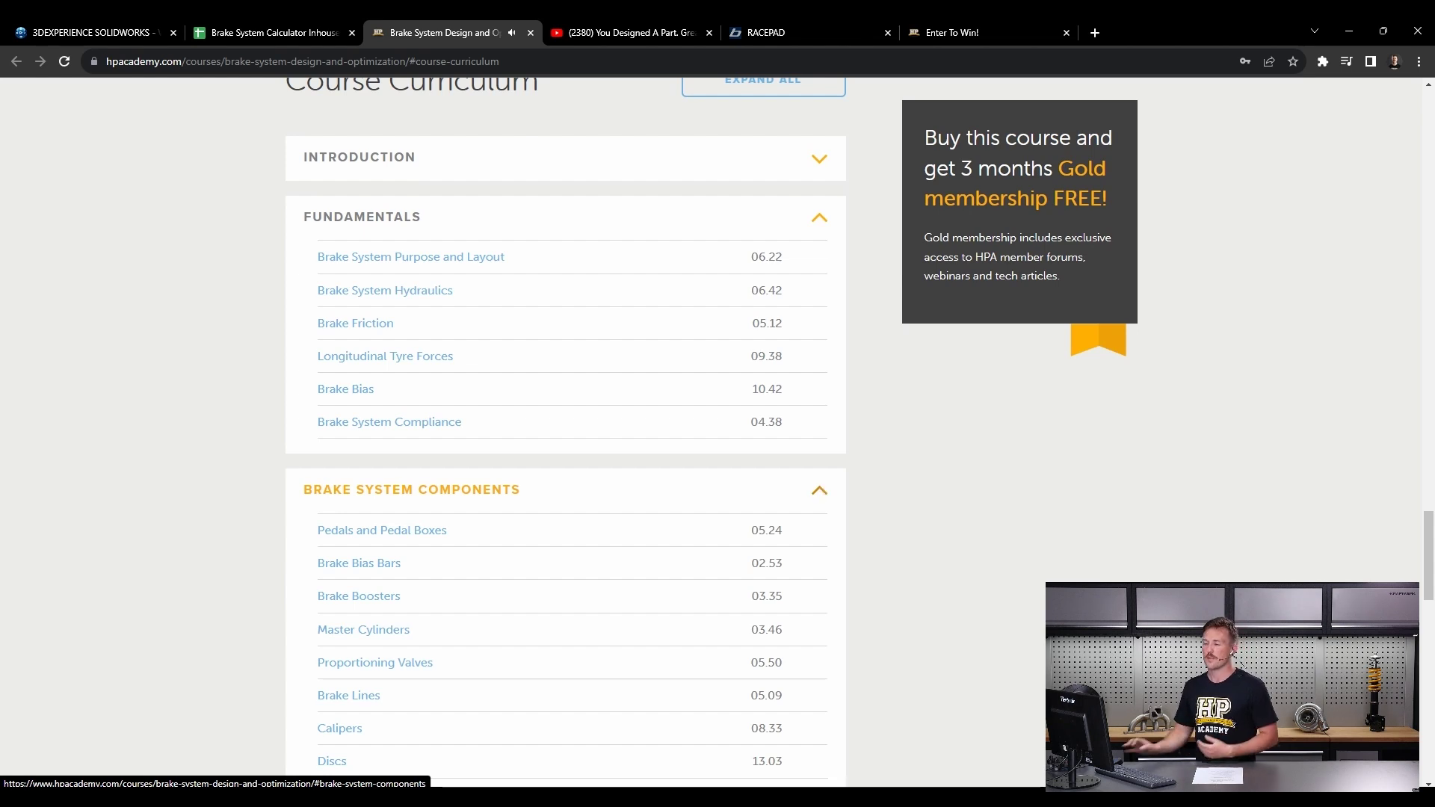
pyautogui.scroll(-3, 565, 490)
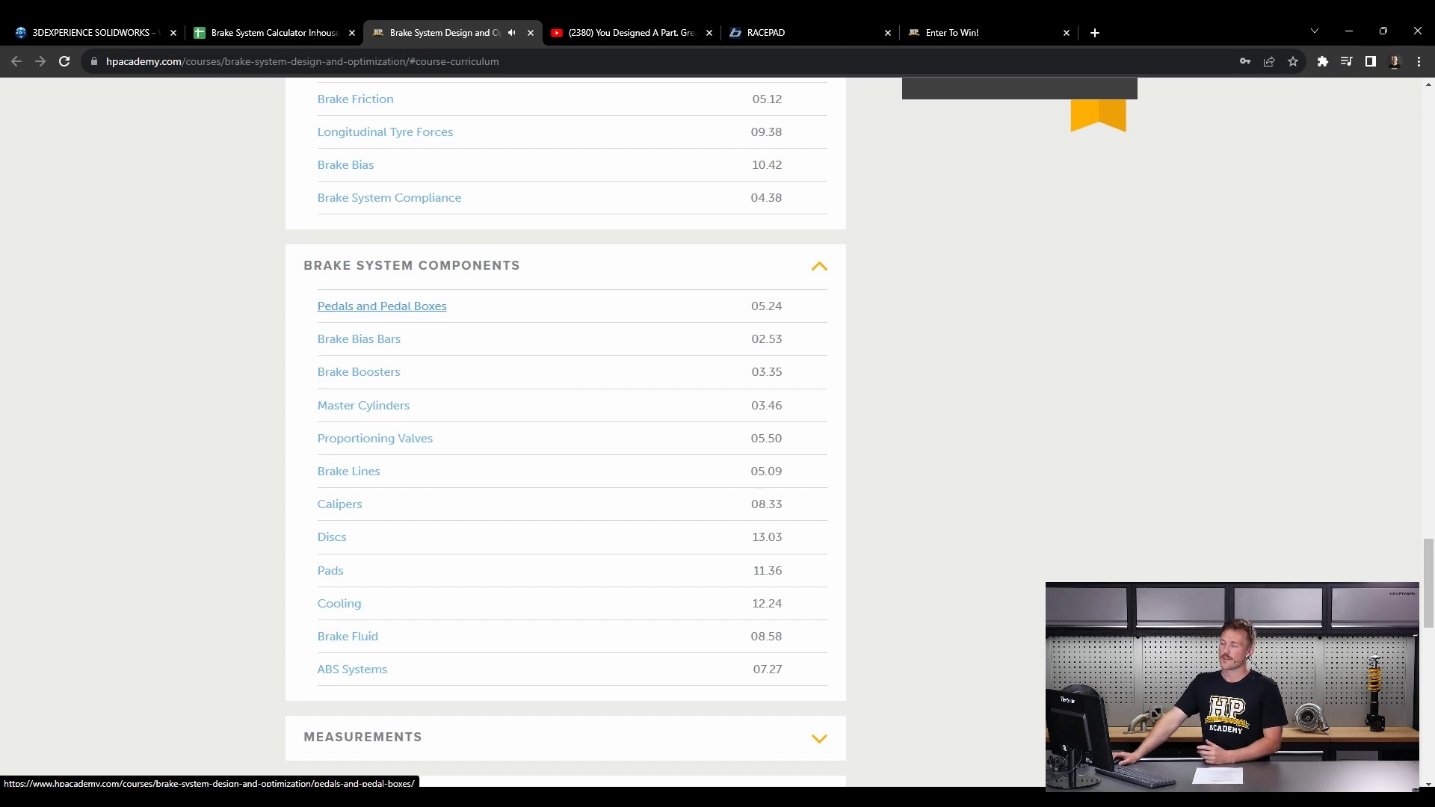
pyautogui.click(433, 266)
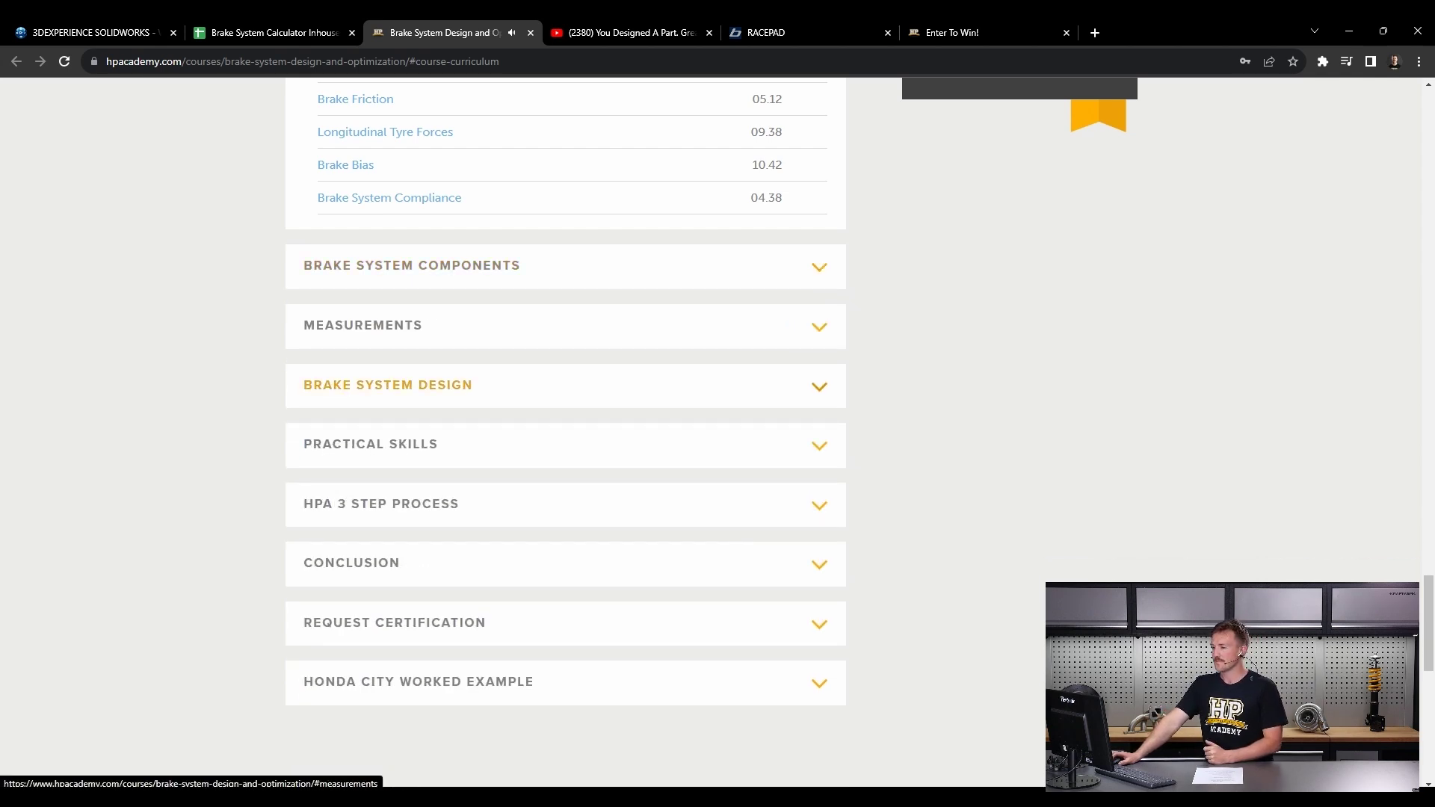
# Step: Expand and collapse Measurements, then list the Brake System Design and Practical Skills lessons
pyautogui.click(363, 325)
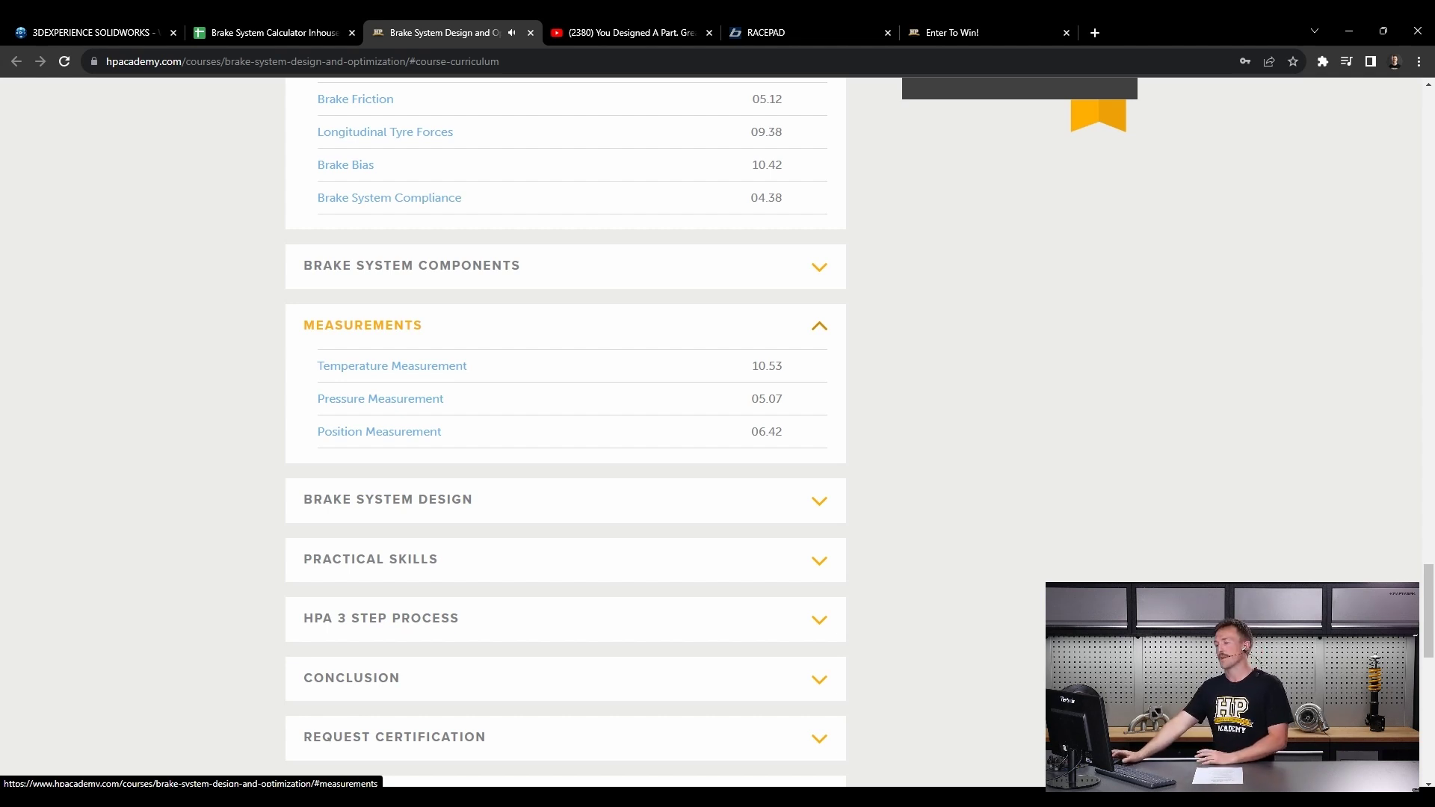
pyautogui.click(553, 326)
pyautogui.click(553, 385)
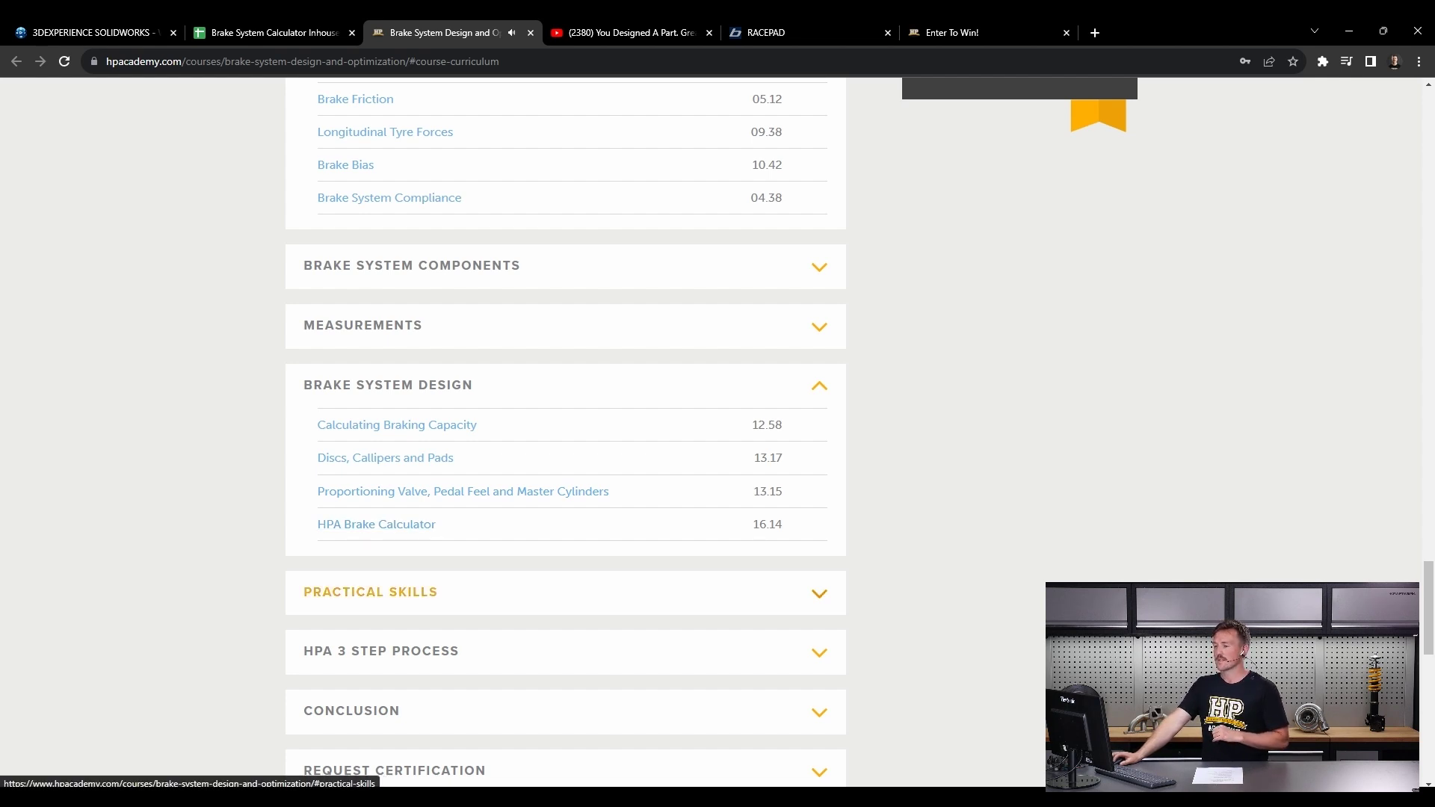
pyautogui.click(370, 592)
# Step: Show the HPA 3 Step Process steps, then switch to the Brake System Calculator Inhouse sheet
pyautogui.scroll(-3, 389, 561)
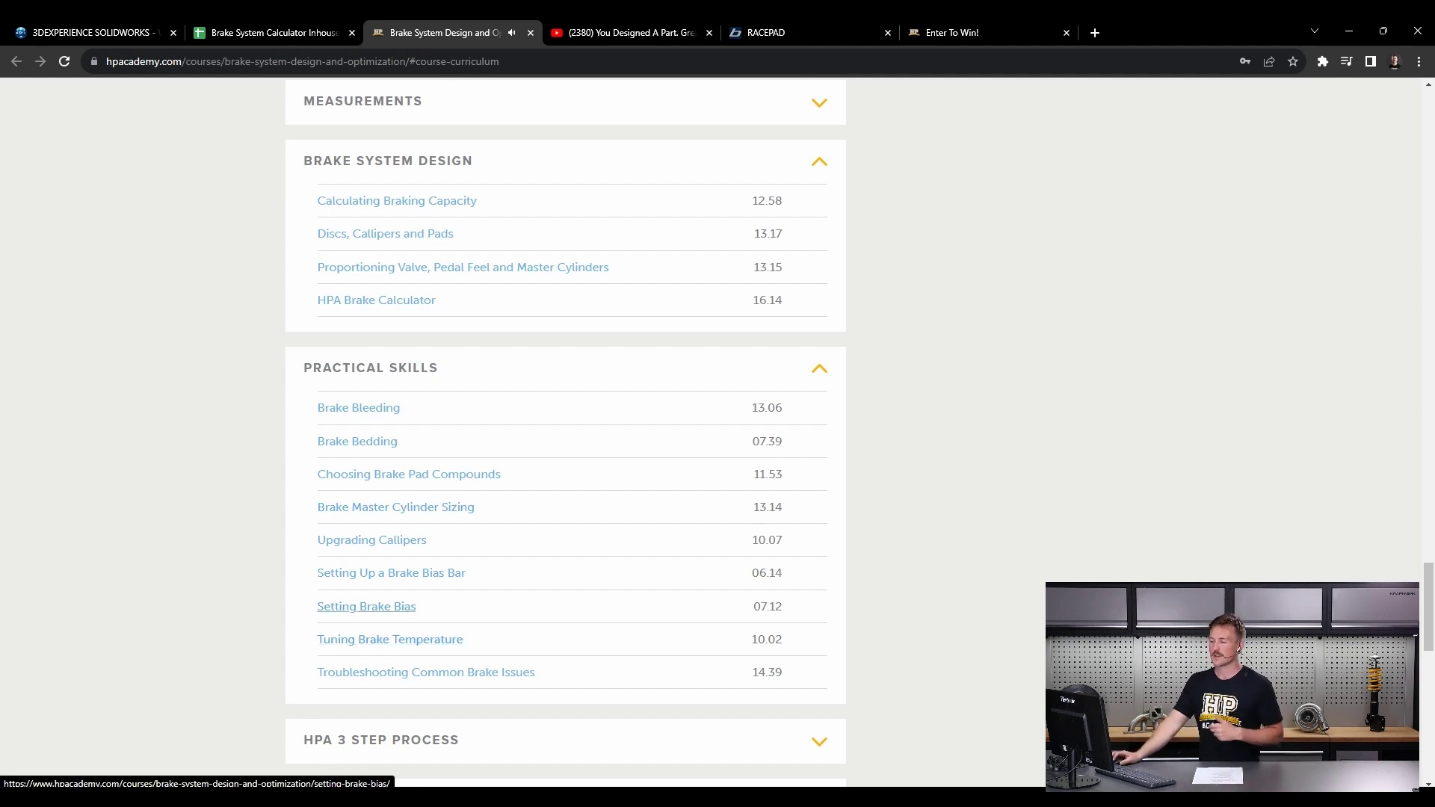
pyautogui.scroll(-3, 374, 576)
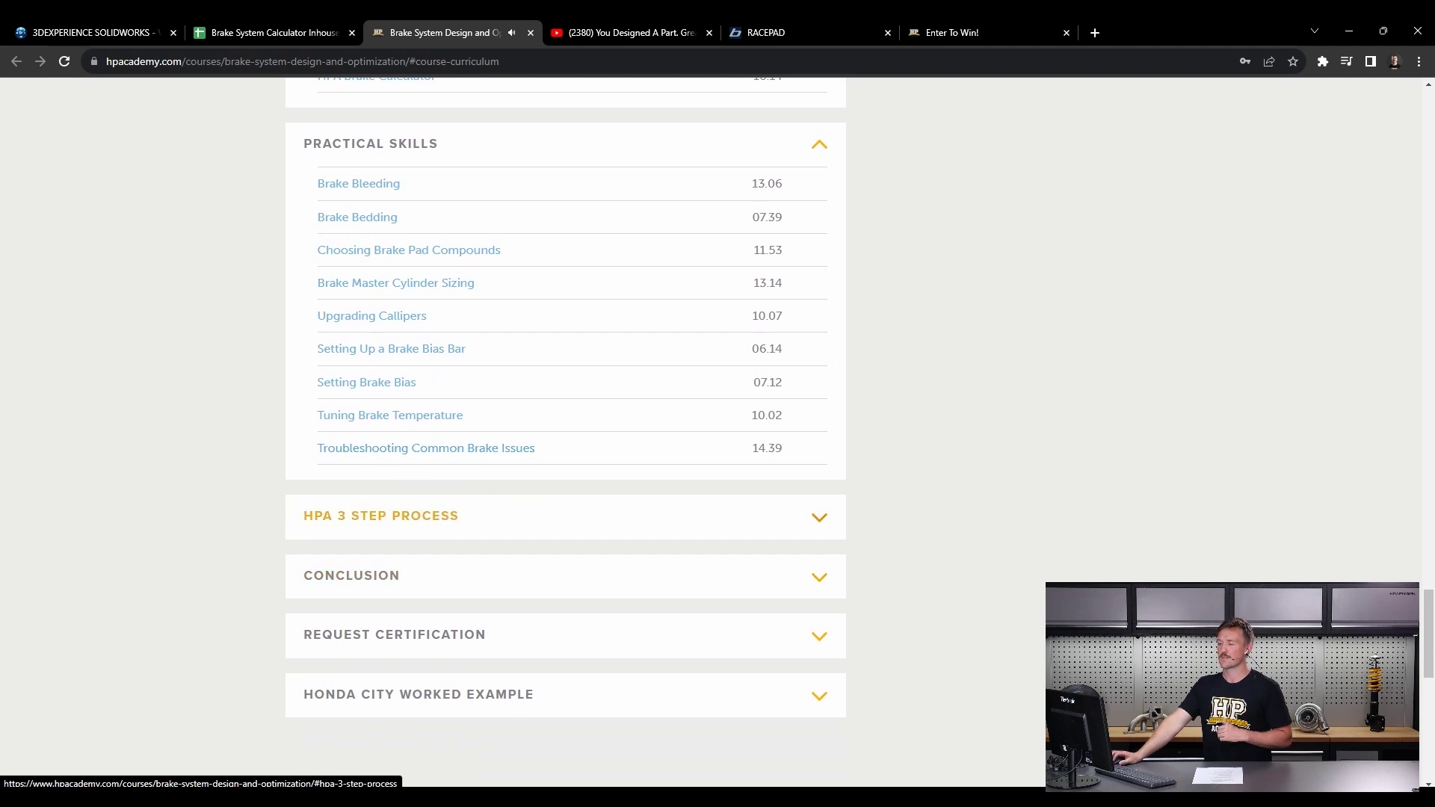
pyautogui.click(381, 516)
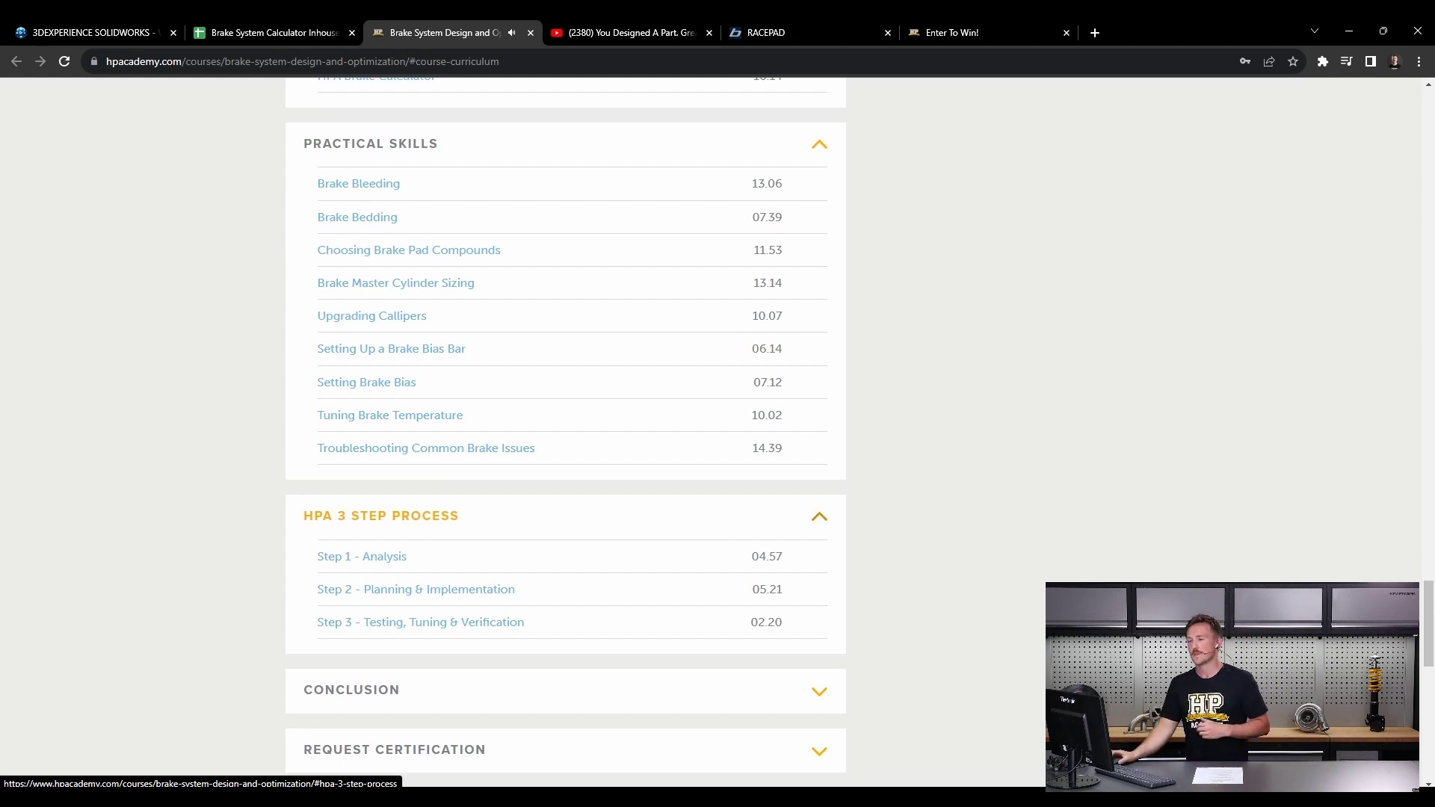
pyautogui.scroll(3, 565, 434)
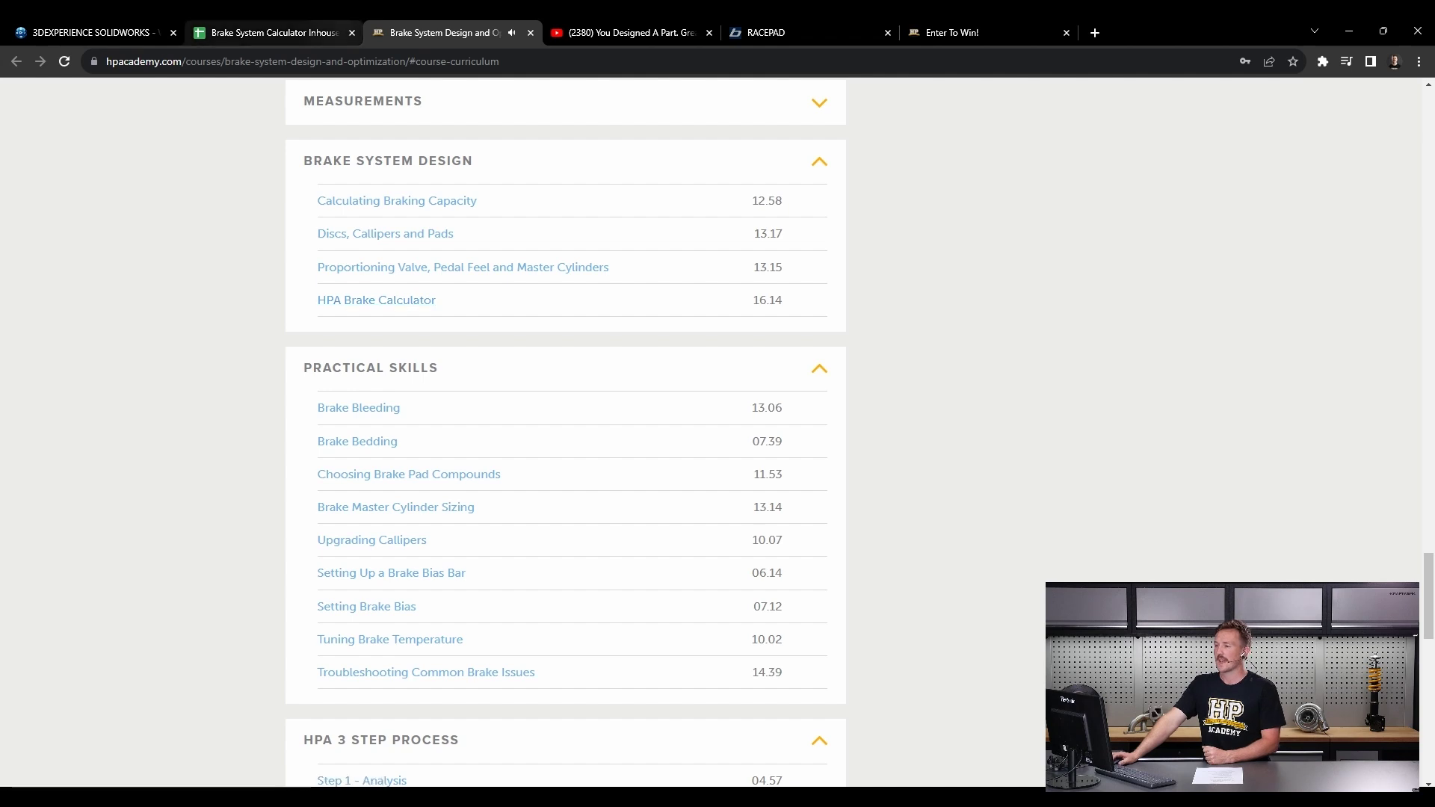
pyautogui.click(269, 32)
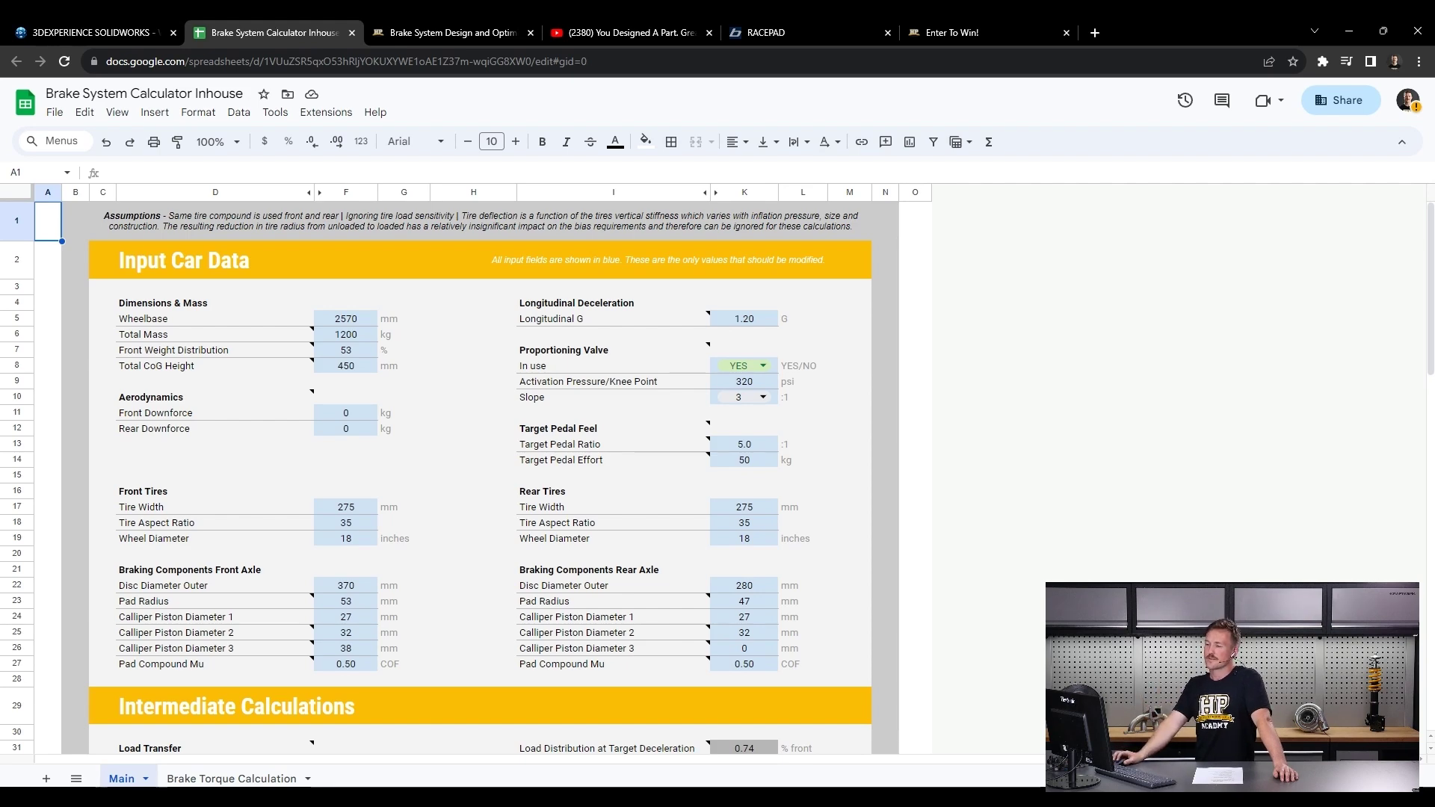
pyautogui.scroll(-5, 478, 479)
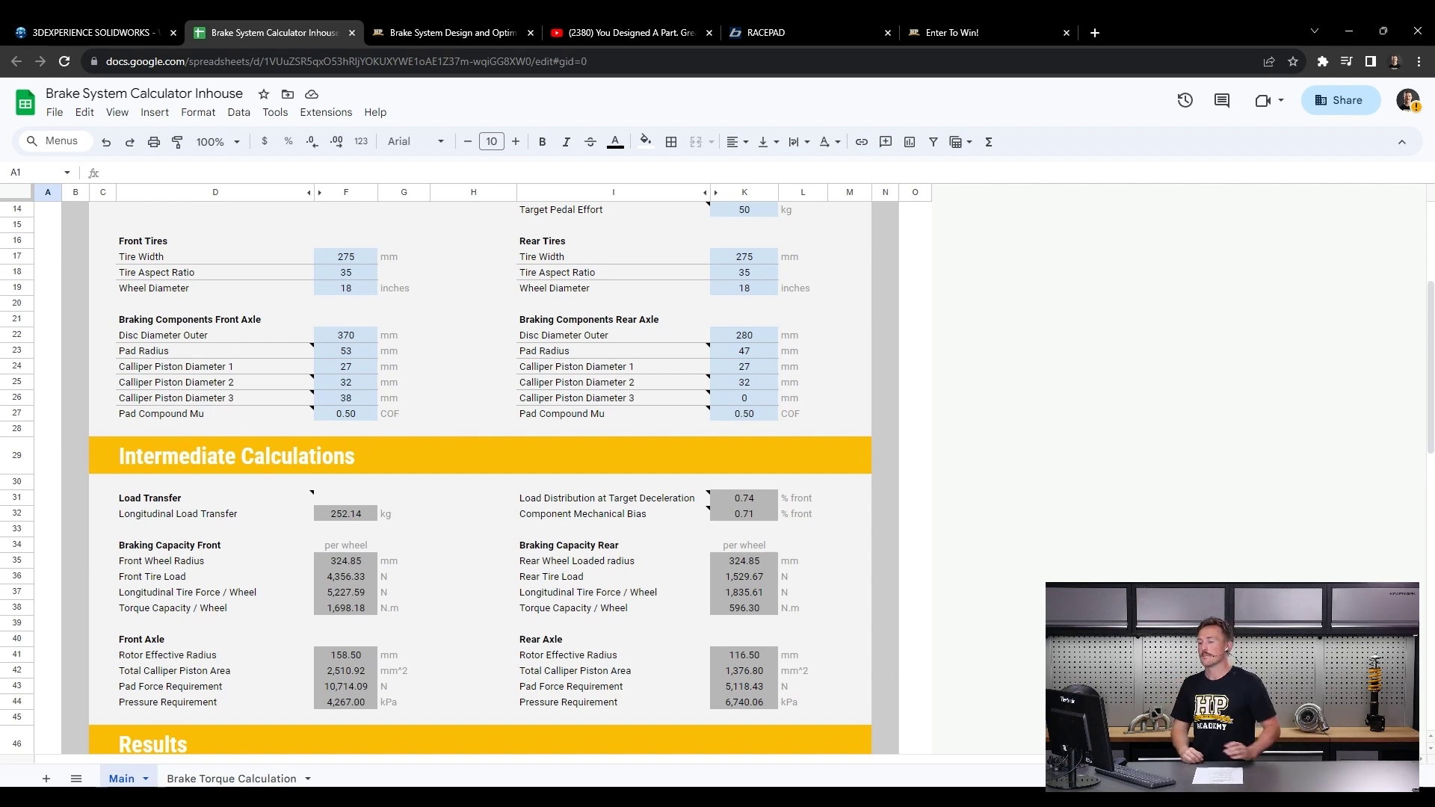
# Step: Scroll to the Results showing 19.13 mm front and 15.16 mm rear master cylinders
pyautogui.scroll(-1, 479, 479)
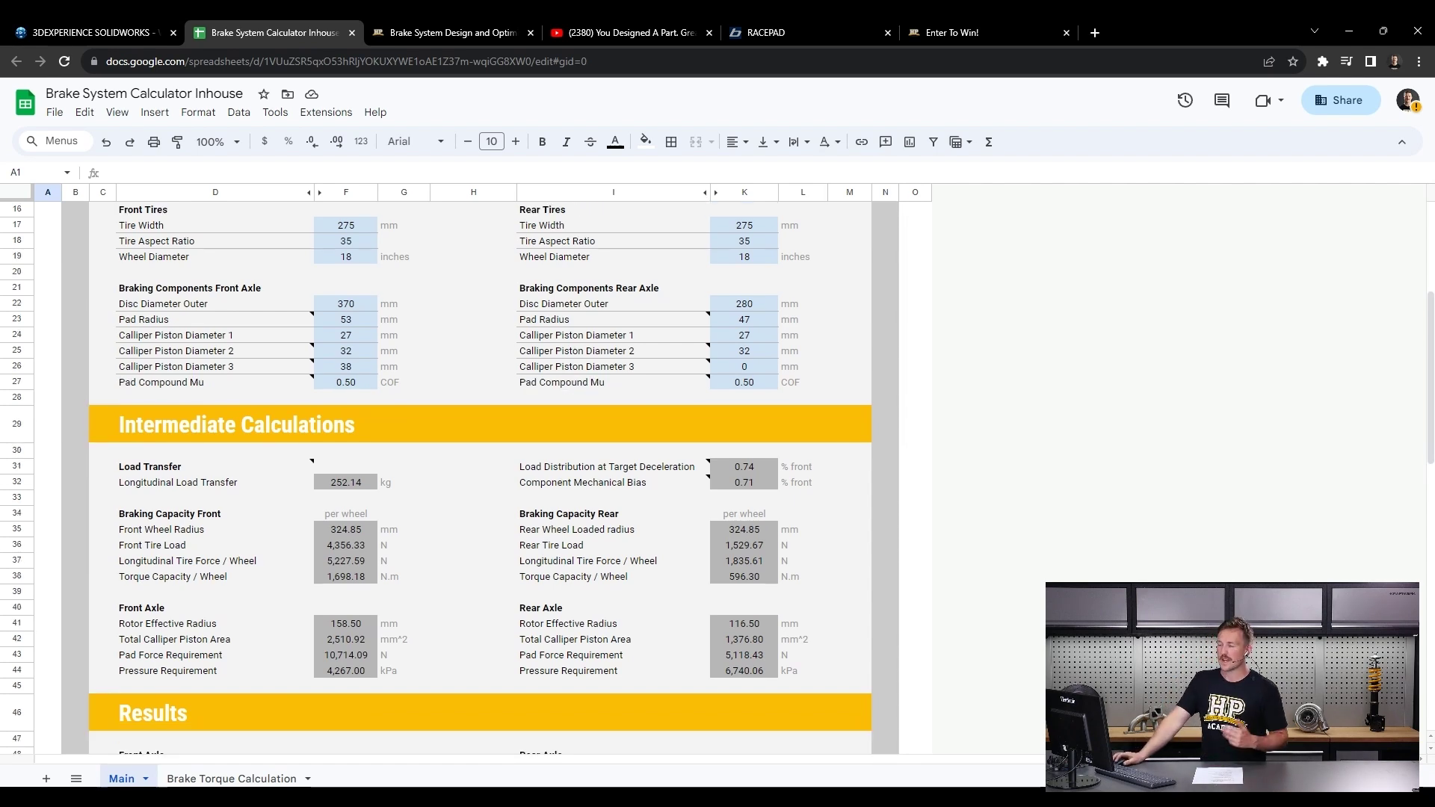
pyautogui.scroll(-2, 478, 478)
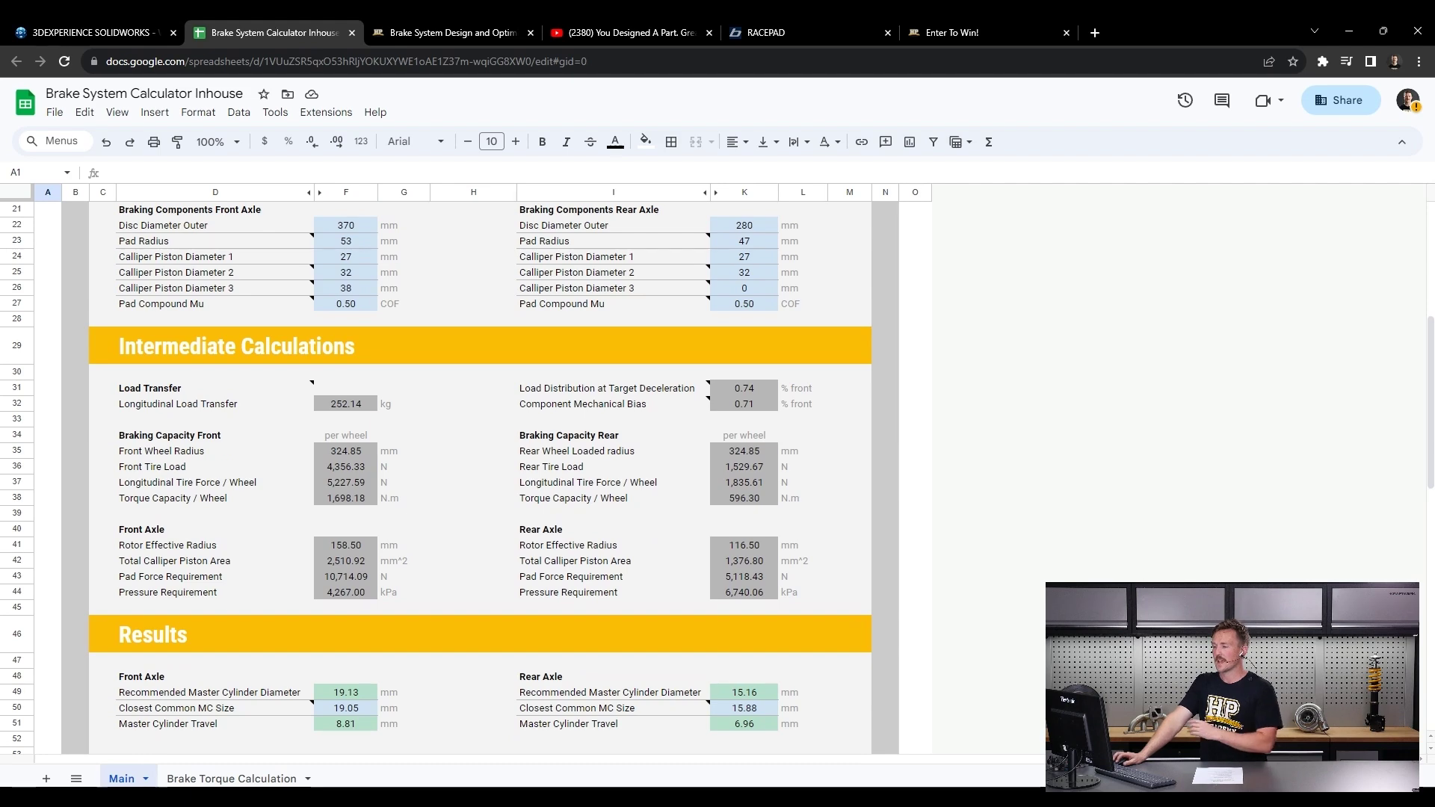
pyautogui.scroll(-6, 478, 478)
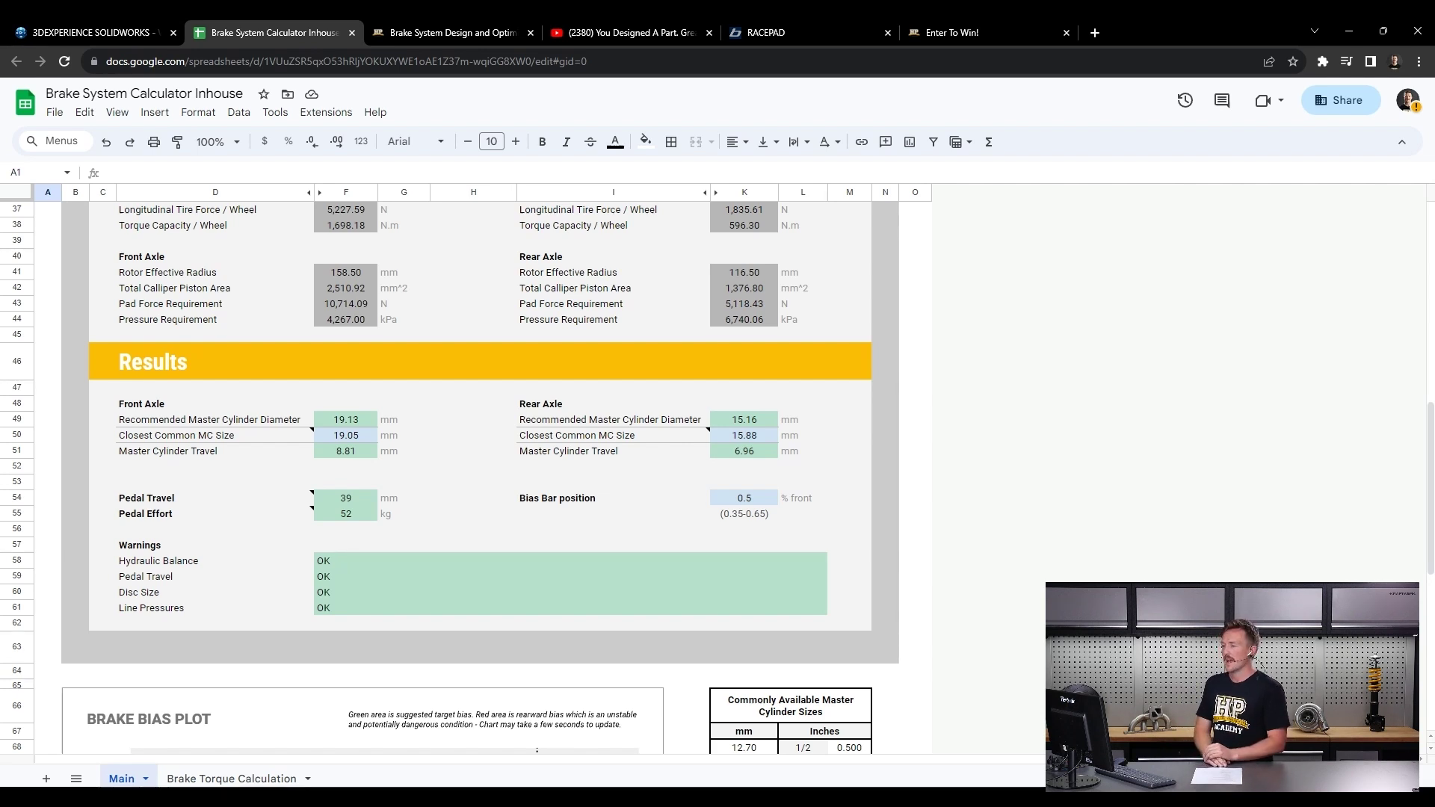
# Step: Scroll up to Input Car Data, then down the Main sheet to the Brake Bias Plot and master cylinder sizes table
pyautogui.scroll(8, 478, 478)
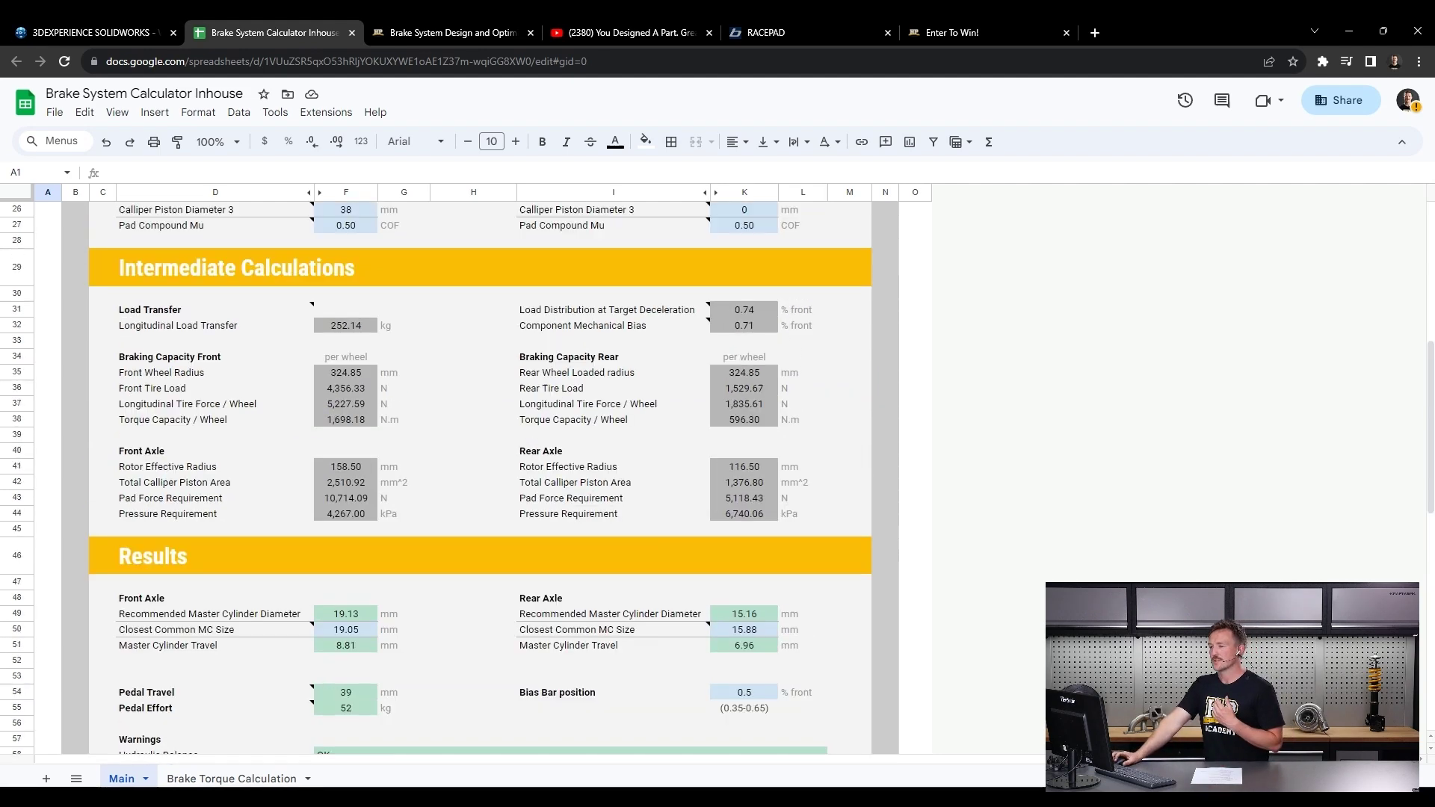
pyautogui.scroll(1, 478, 478)
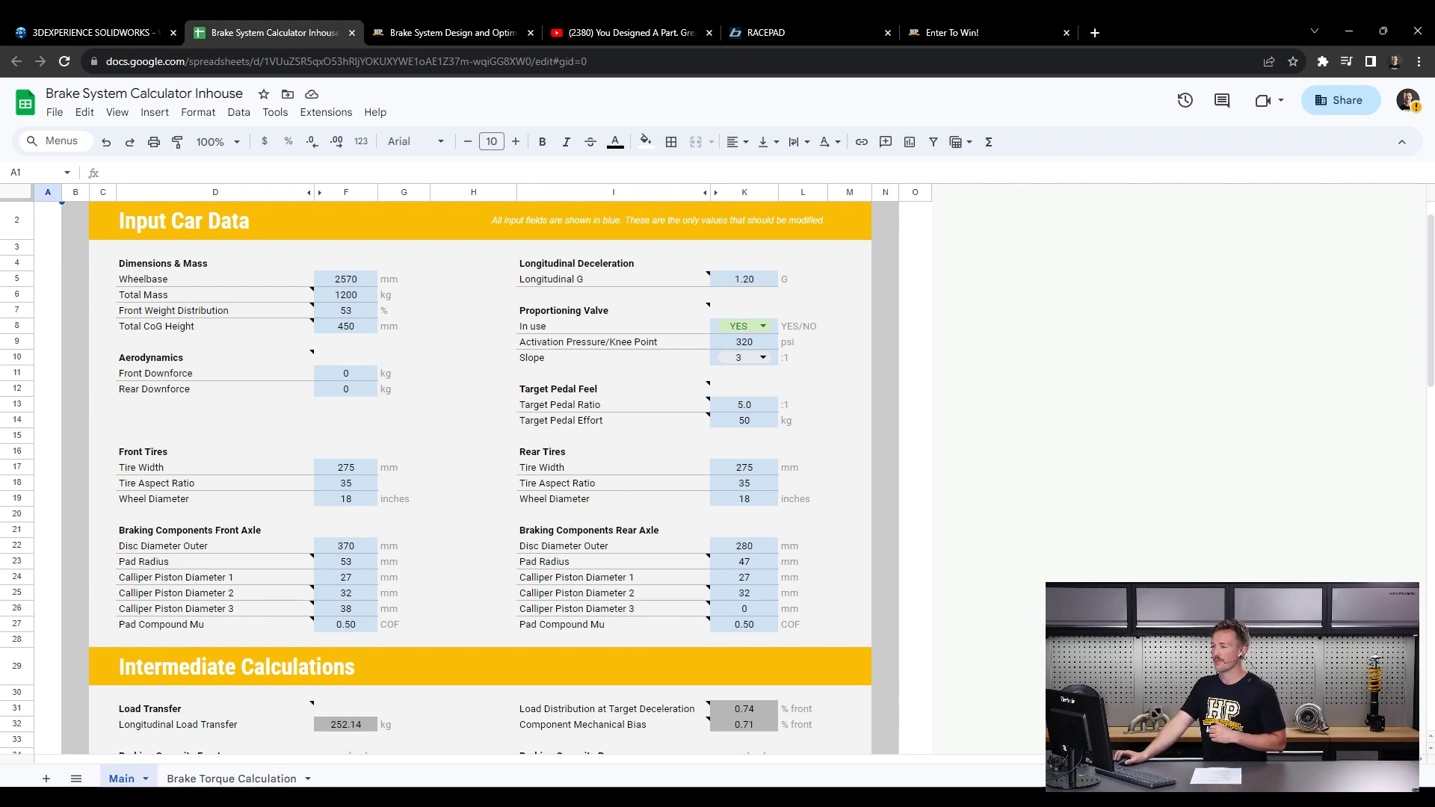
pyautogui.scroll(-10, 479, 479)
pyautogui.scroll(-6, 479, 479)
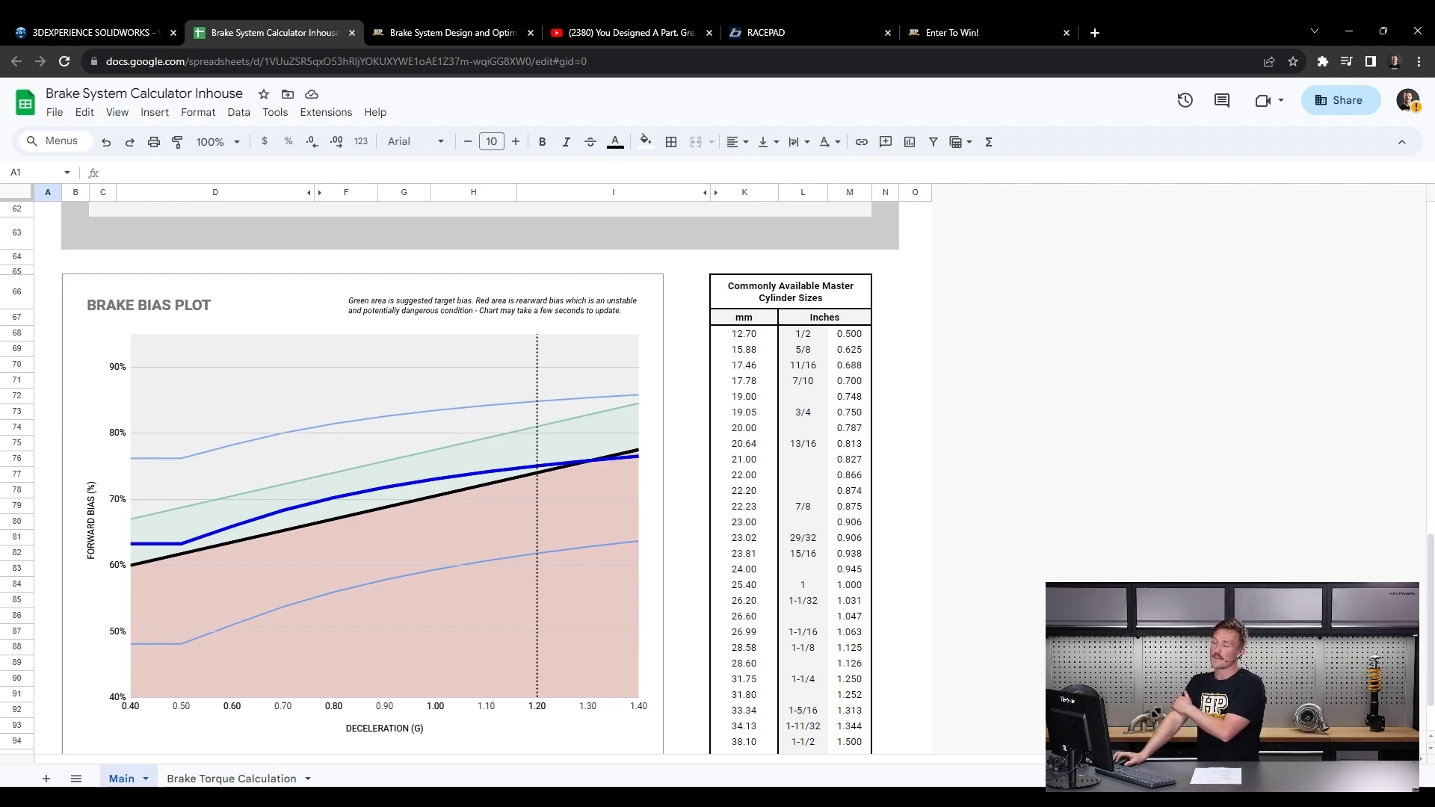
pyautogui.scroll(-1, 718, 478)
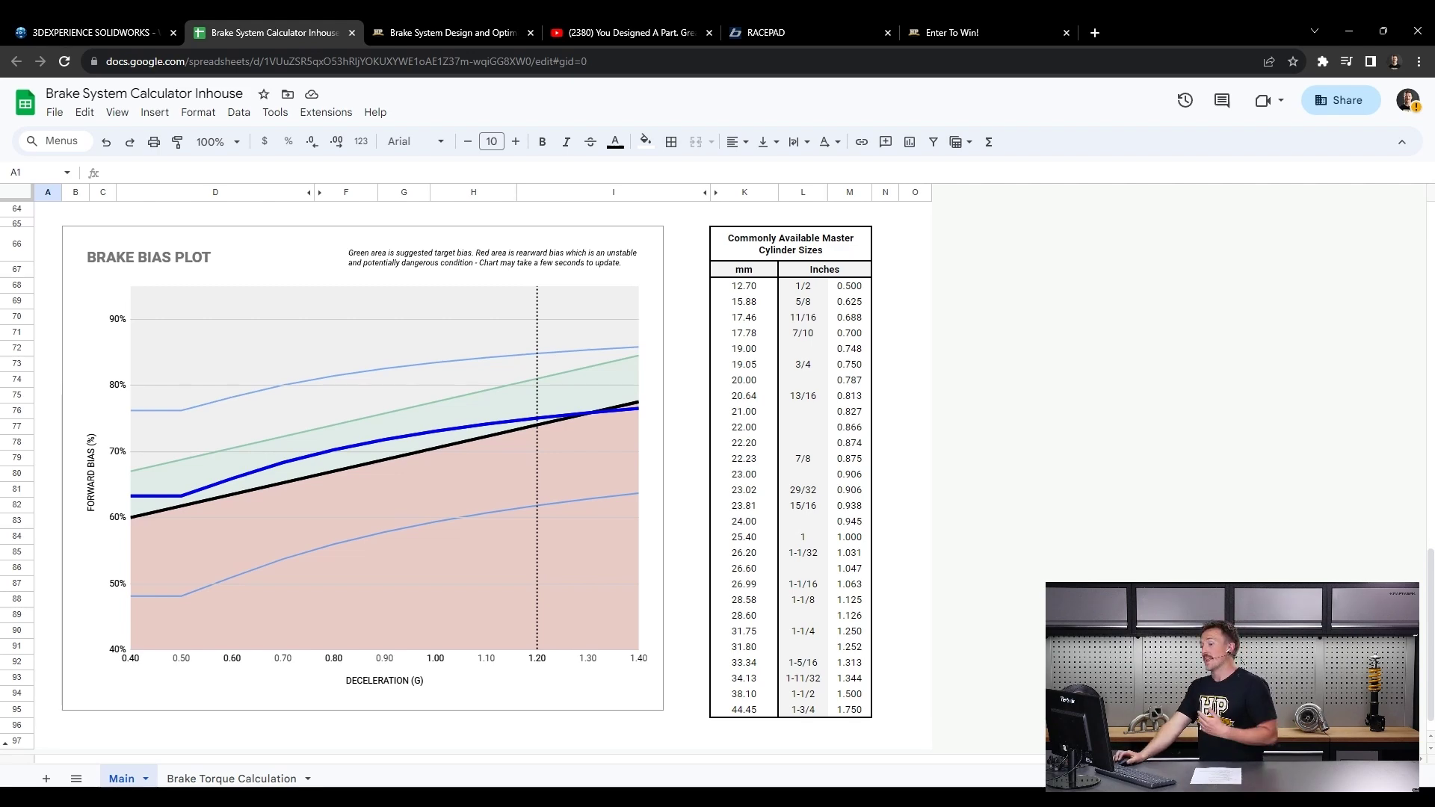
pyautogui.scroll(5, 478, 478)
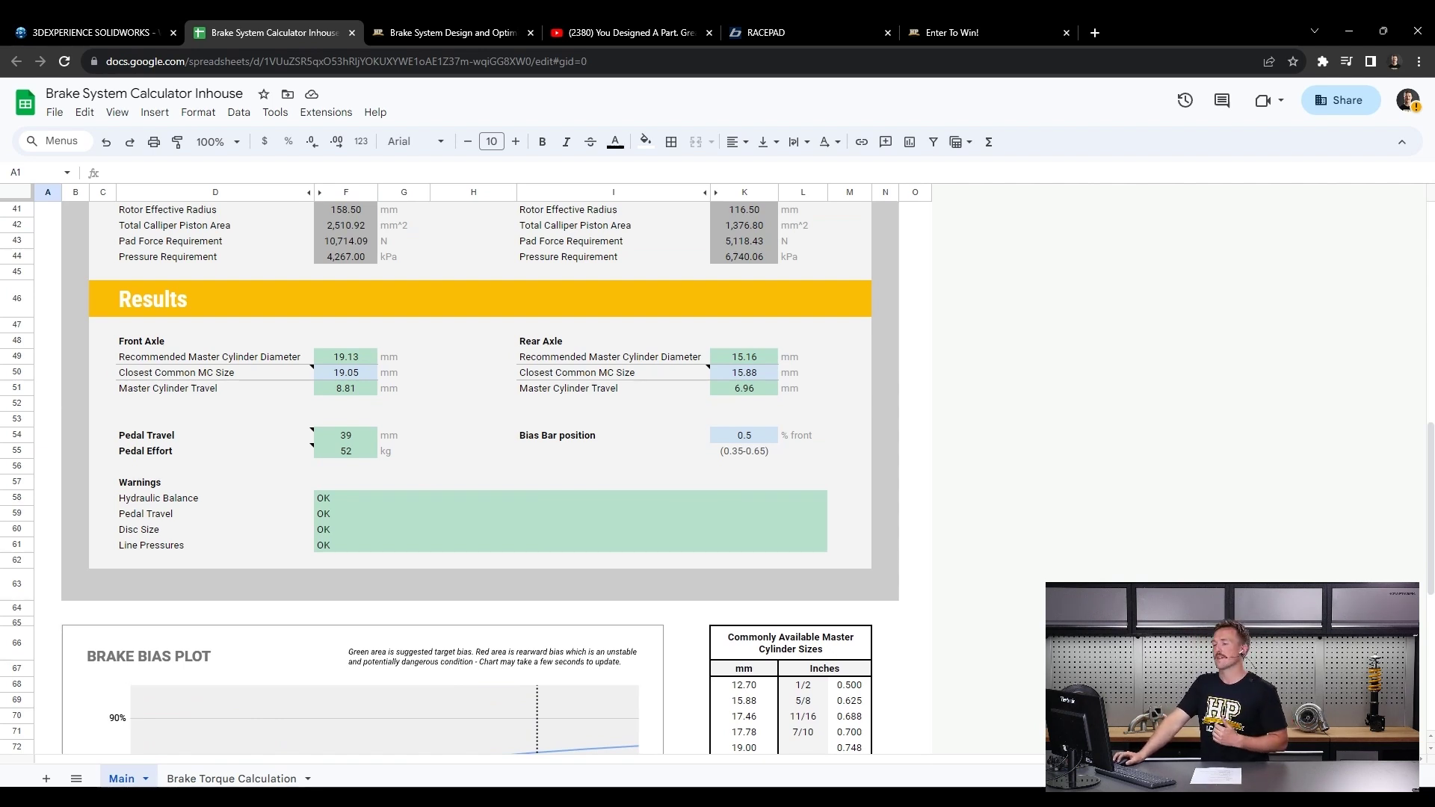
pyautogui.moveTo(284, 451)
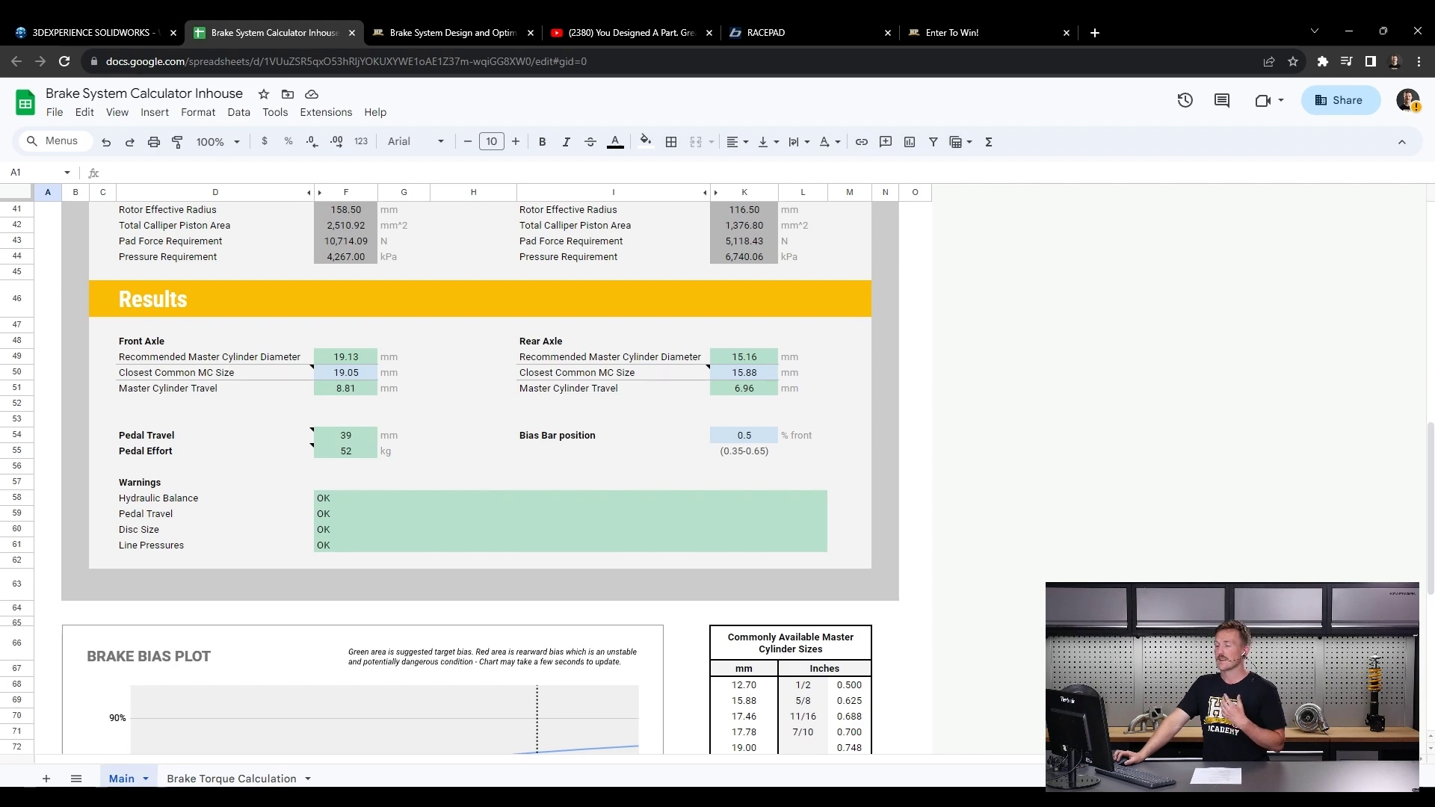
pyautogui.scroll(-5, 478, 479)
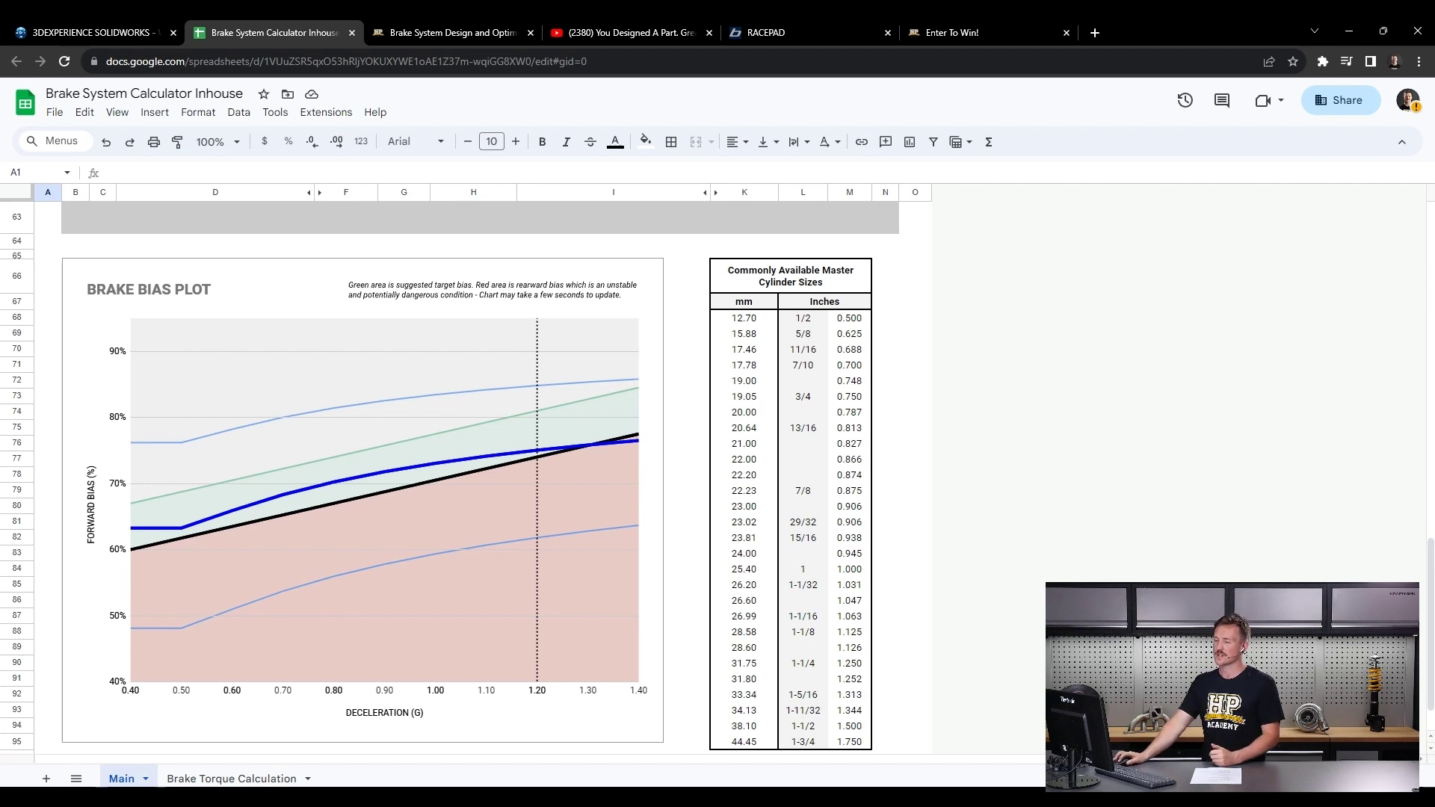
# Step: Scroll up slightly so the Warnings OK cells show above the Brake Bias Plot
pyautogui.scroll(1, 478, 479)
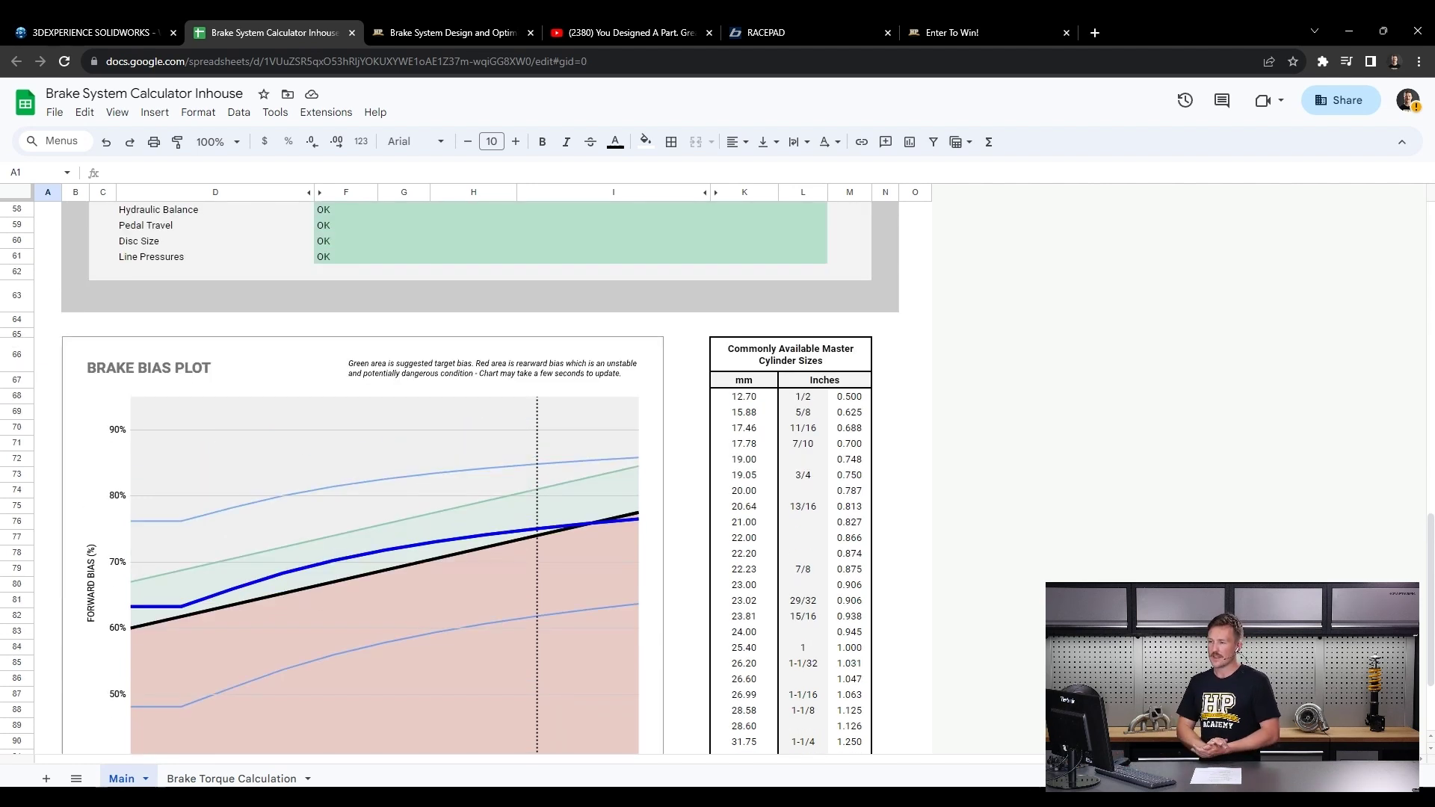